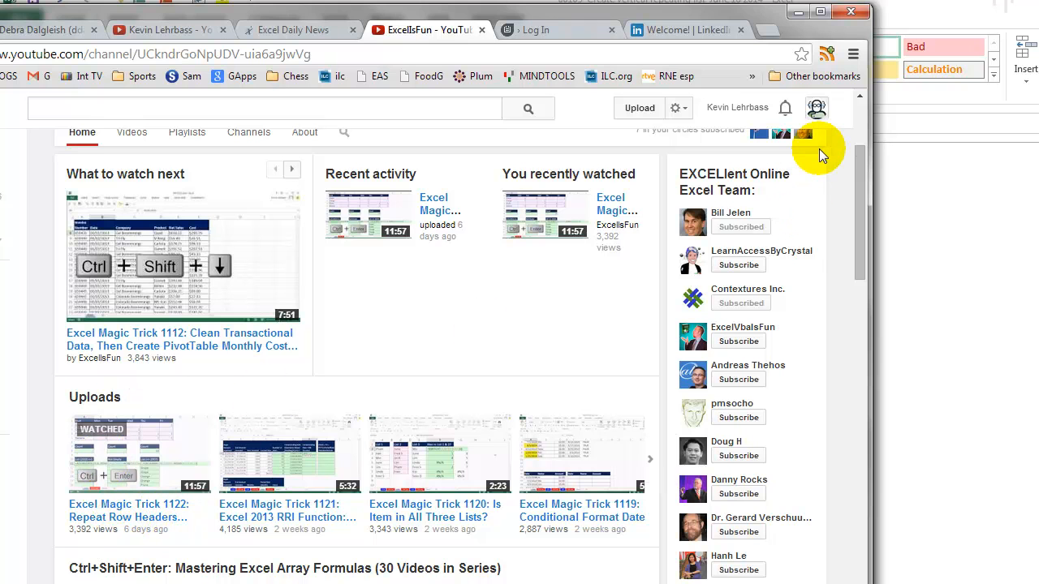
# - Leave the browser for the Excel workbook and go to the worksheet with the fruit table and method lists
pyautogui.click(799, 18)
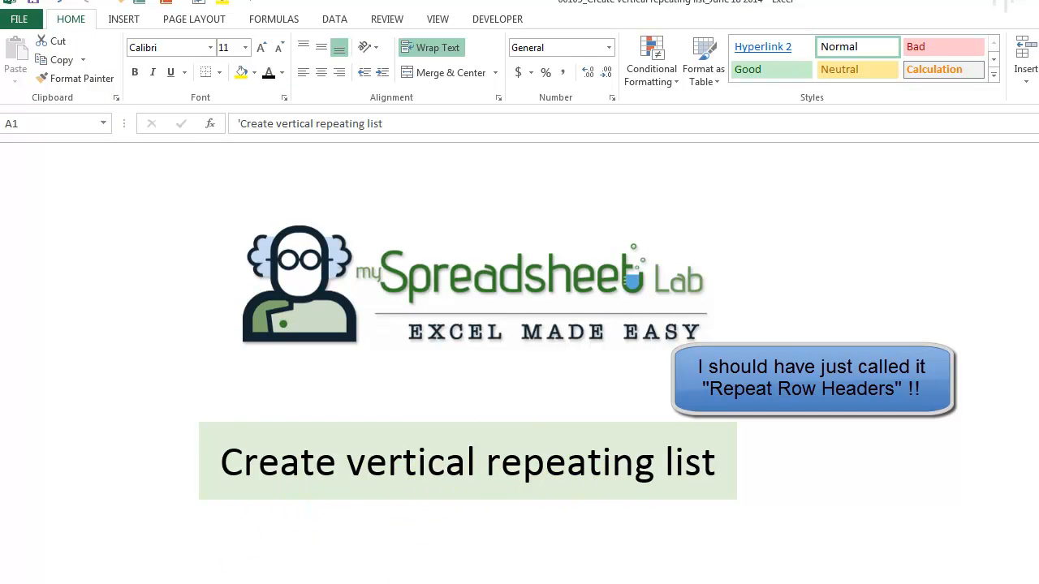
pyautogui.hotkey('ctrl', 'pagedown')
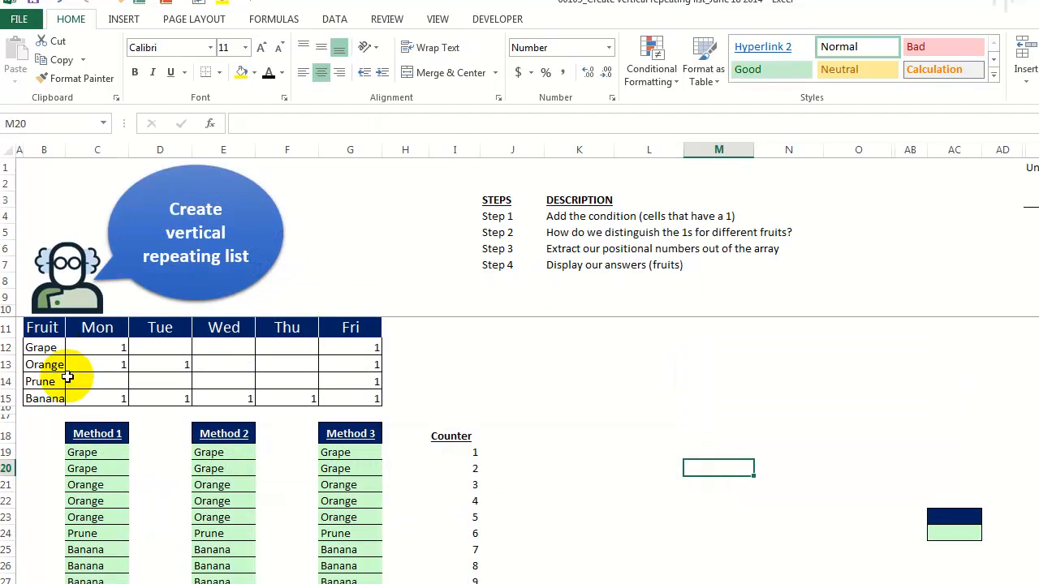
# - Examine the fruit names and their weekday entries in the table B11:G15, row by row from Grape to Prune
pyautogui.moveTo(45, 345); pyautogui.dragTo(45, 398)
pyautogui.moveTo(95, 328); pyautogui.dragTo(297, 383)
pyautogui.click(127, 348)
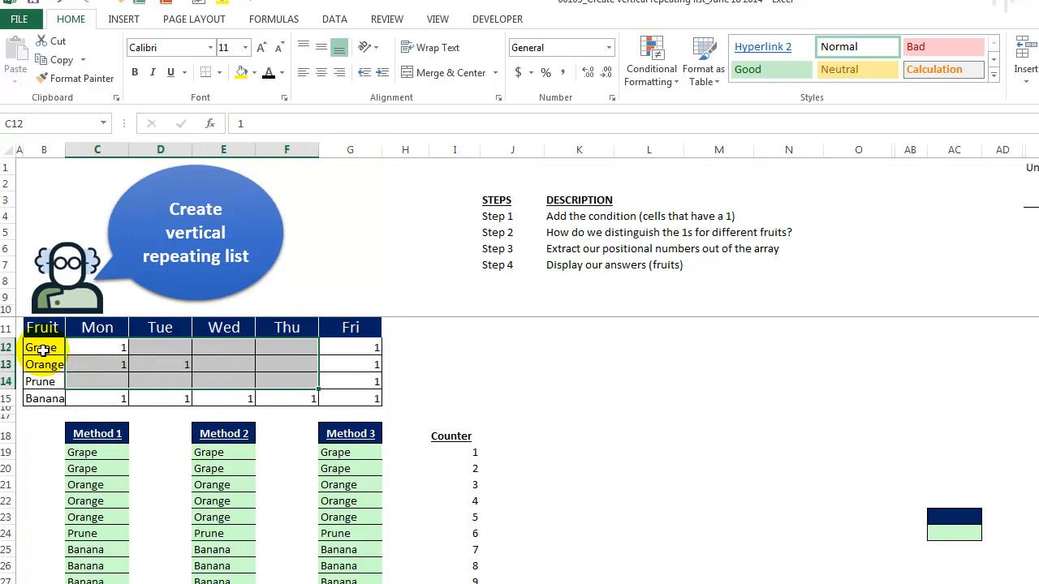
pyautogui.moveTo(113, 347); pyautogui.dragTo(344, 399)
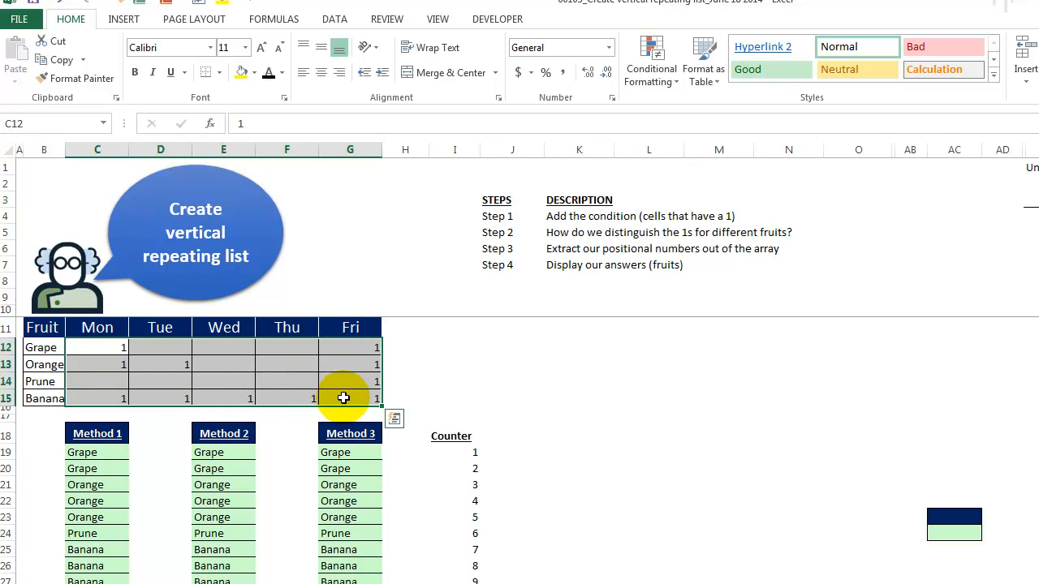
pyautogui.click(29, 348)
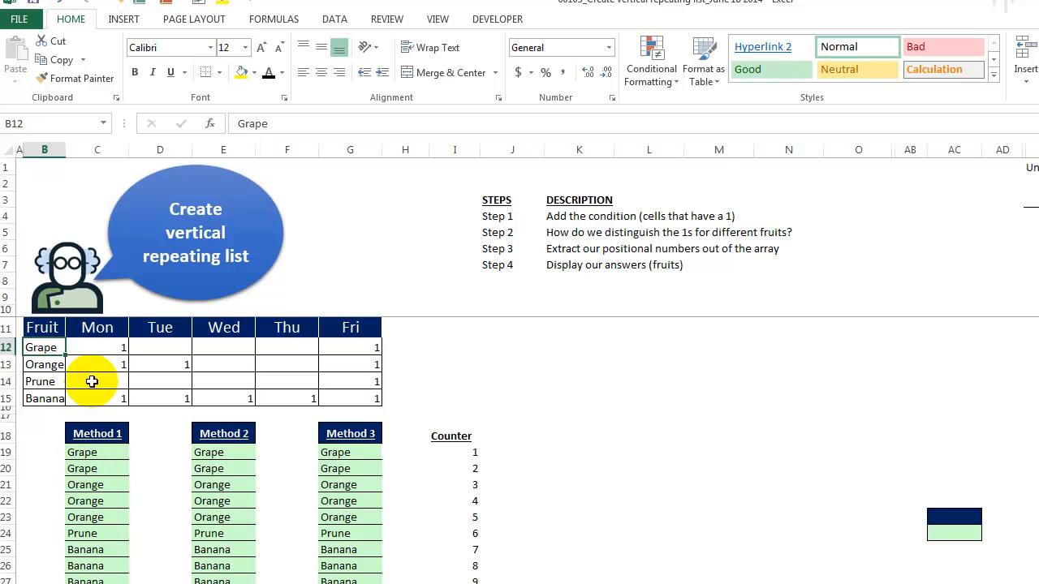
pyautogui.click(95, 347)
pyautogui.click(349, 347)
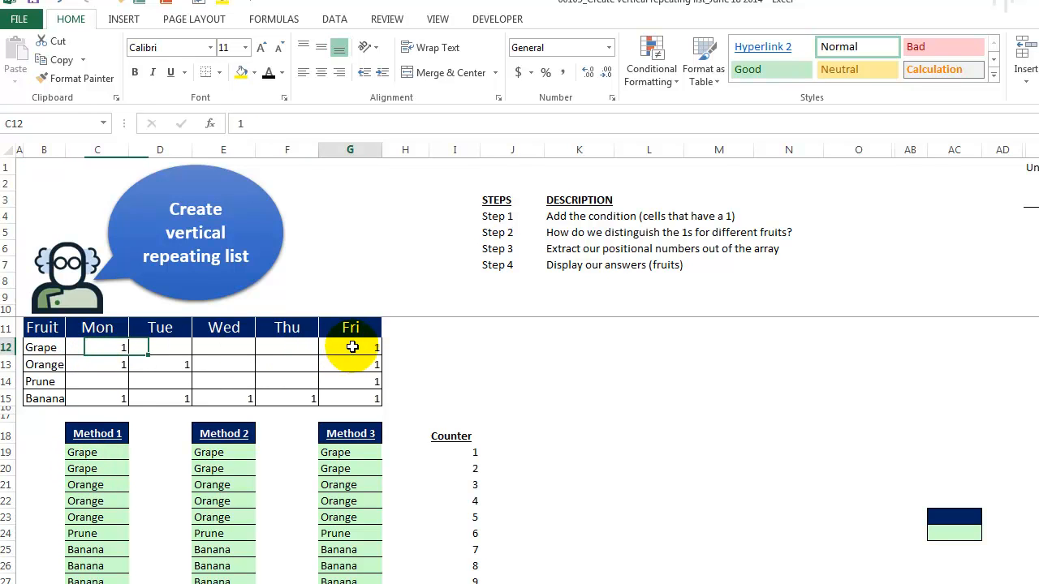
pyautogui.click(51, 365)
pyautogui.moveTo(102, 364); pyautogui.dragTo(364, 369)
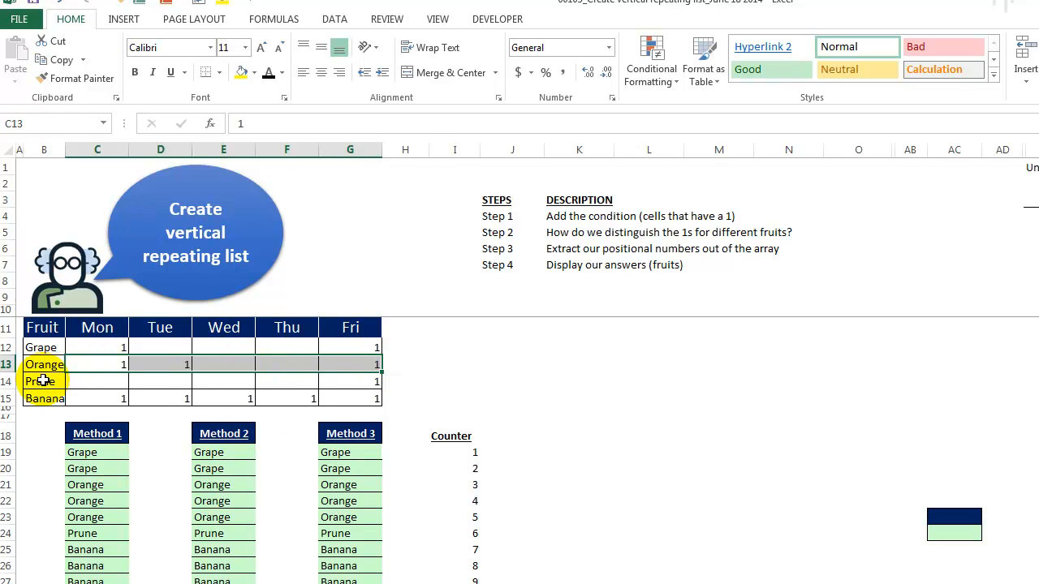
pyautogui.click(42, 380)
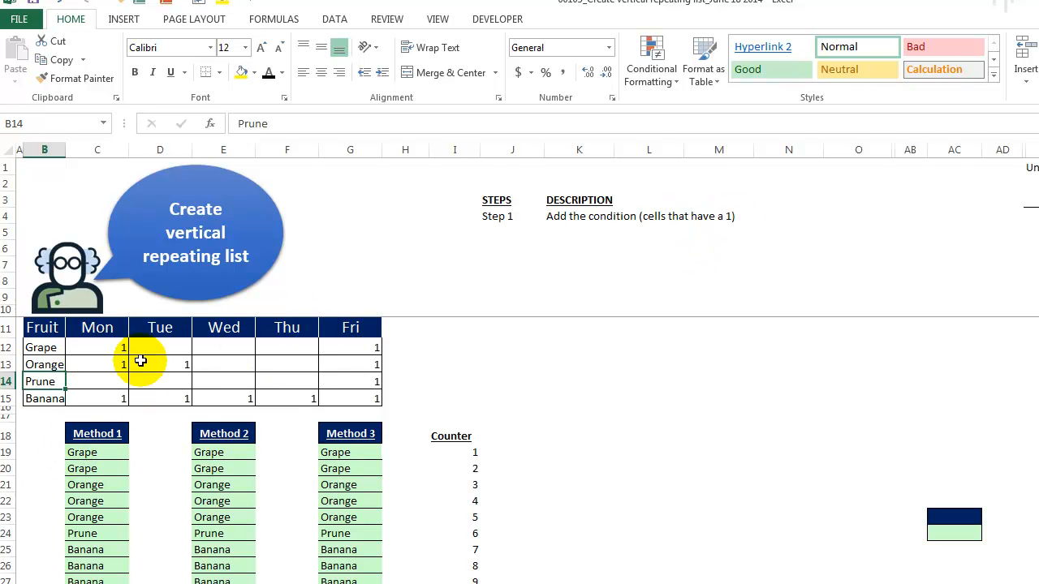
# - Test the repeating lists by entering 1 for Grape on Tuesday in D12, and clear that cell again
pyautogui.click(178, 348)
pyautogui.write('1')
pyautogui.click(170, 433)
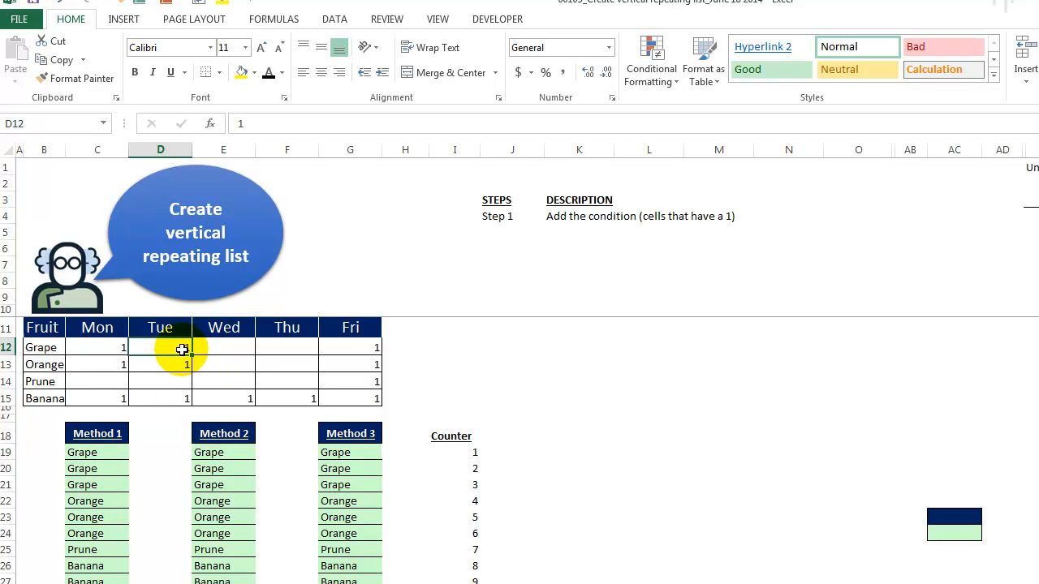
pyautogui.press('Delete')
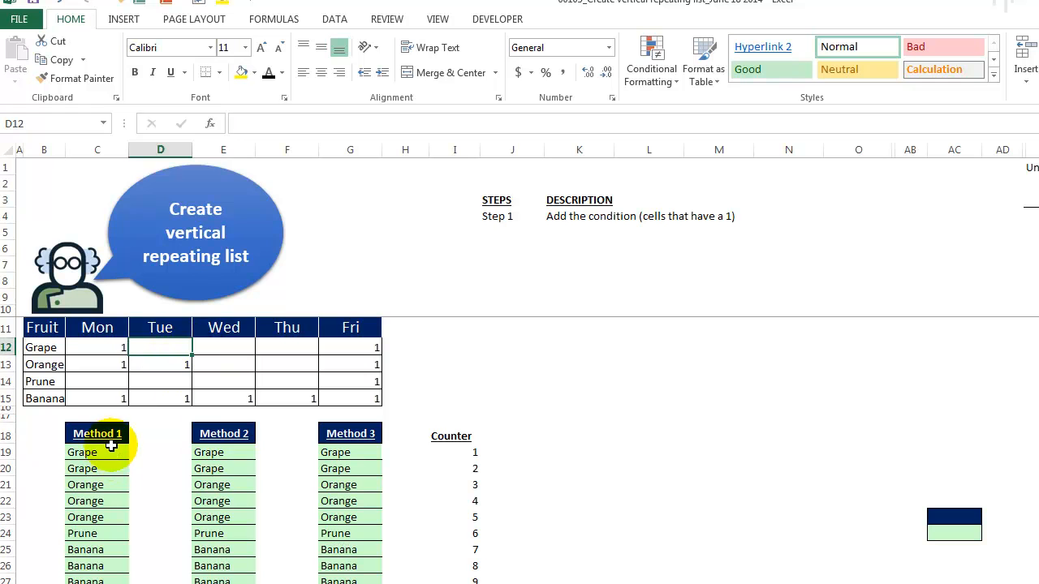
# - Examine the IF condition $C$12:$G$15=1 in the first Method 1 formula, cell C19
pyautogui.click(110, 452)
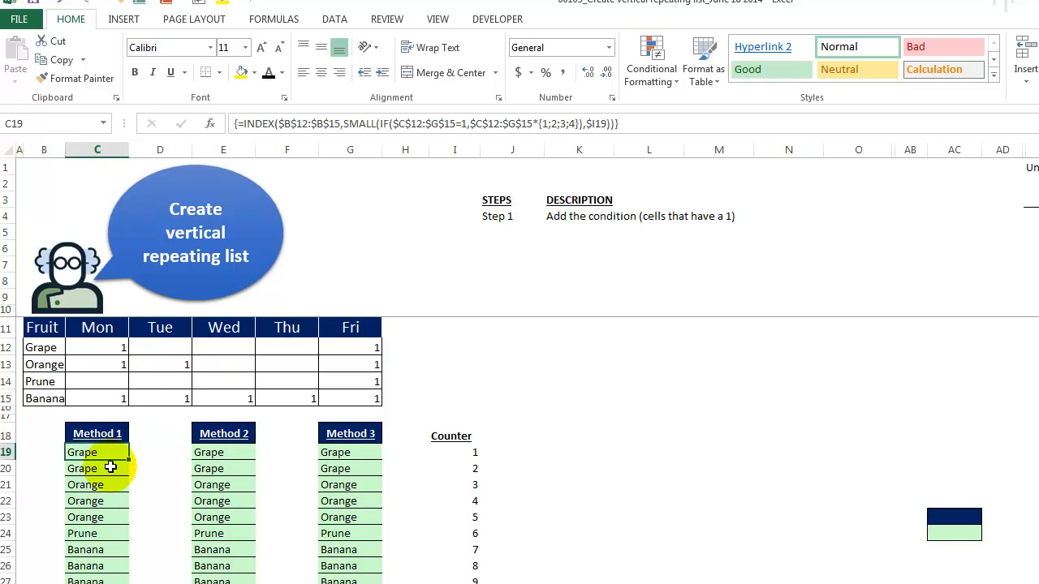
pyautogui.moveTo(381, 125); pyautogui.dragTo(467, 124)
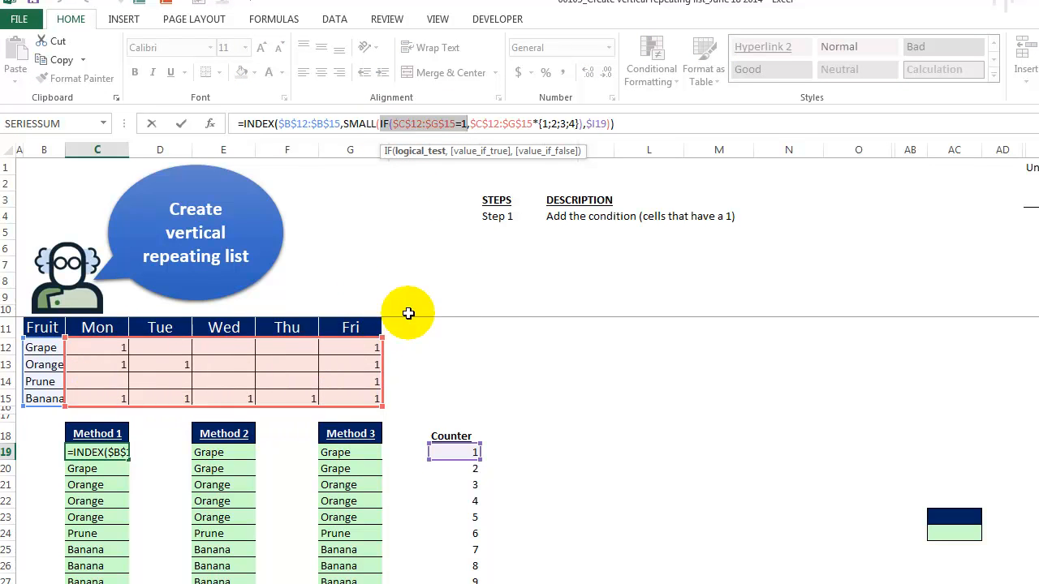
pyautogui.click(461, 154)
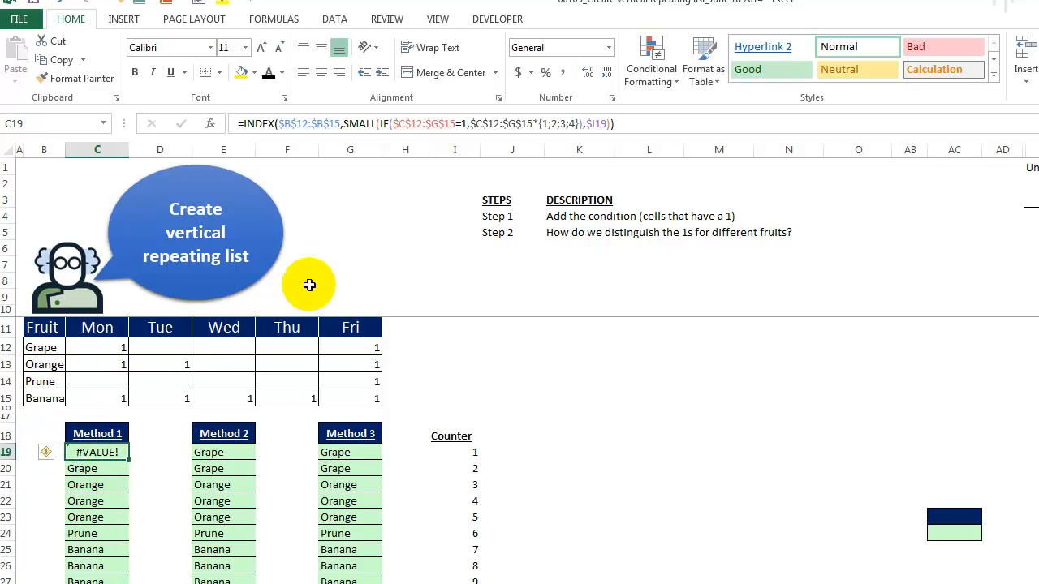
# - Evaluate the IF expression with the {1;2;3;4} multiplier inside C19's formula to inspect its array, and discard the edit
pyautogui.click(544, 132)
pyautogui.moveTo(540, 138); pyautogui.dragTo(483, 168)
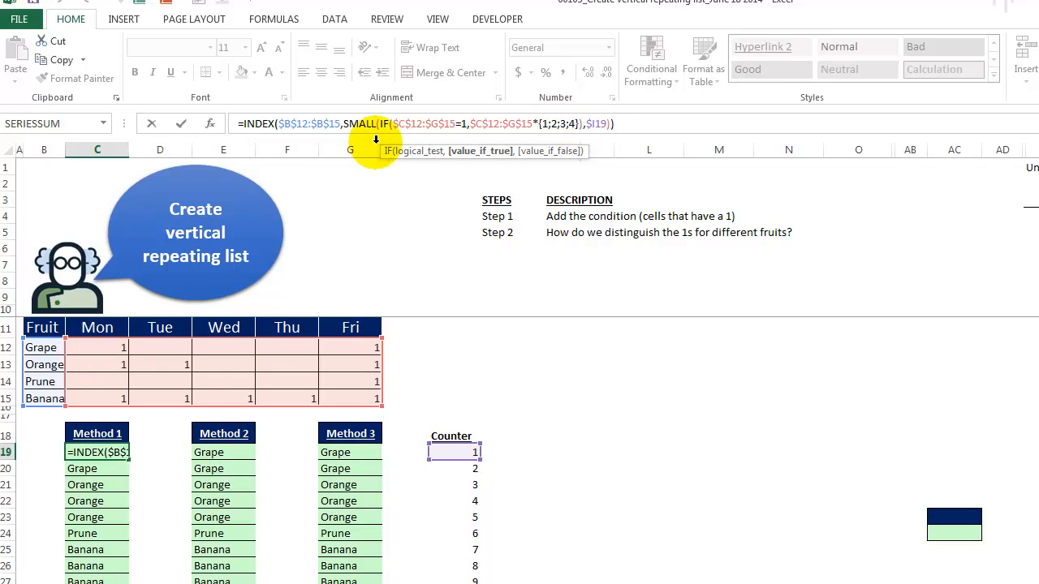
pyautogui.moveTo(384, 123); pyautogui.dragTo(579, 124)
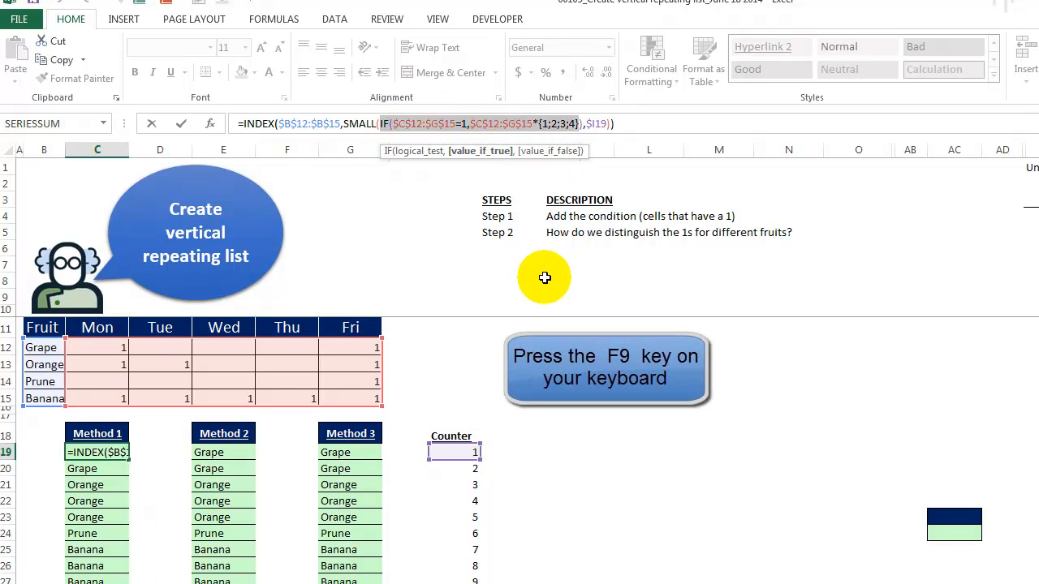
pyautogui.press('F9')
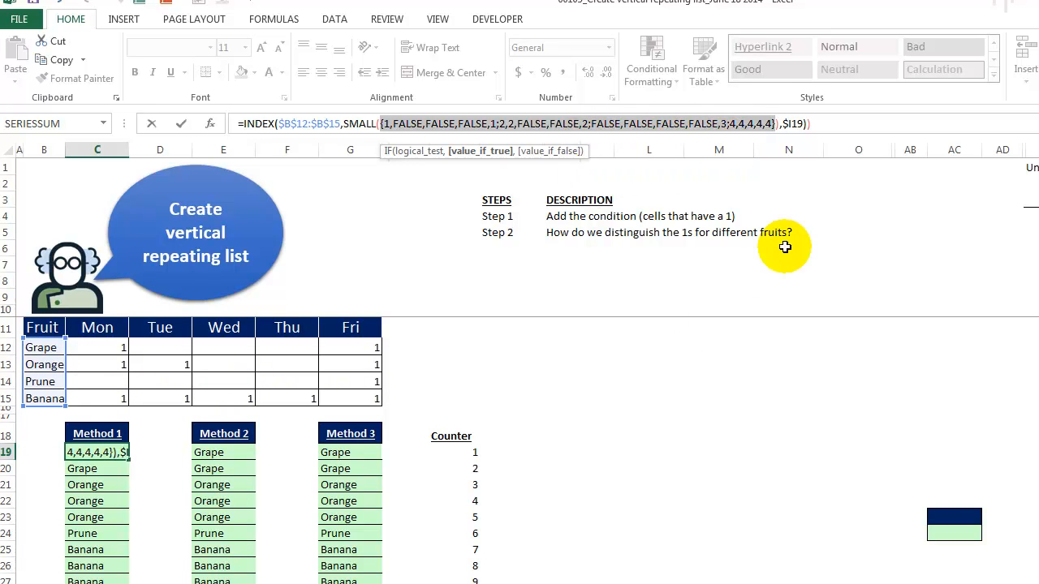
pyautogui.press('Return')
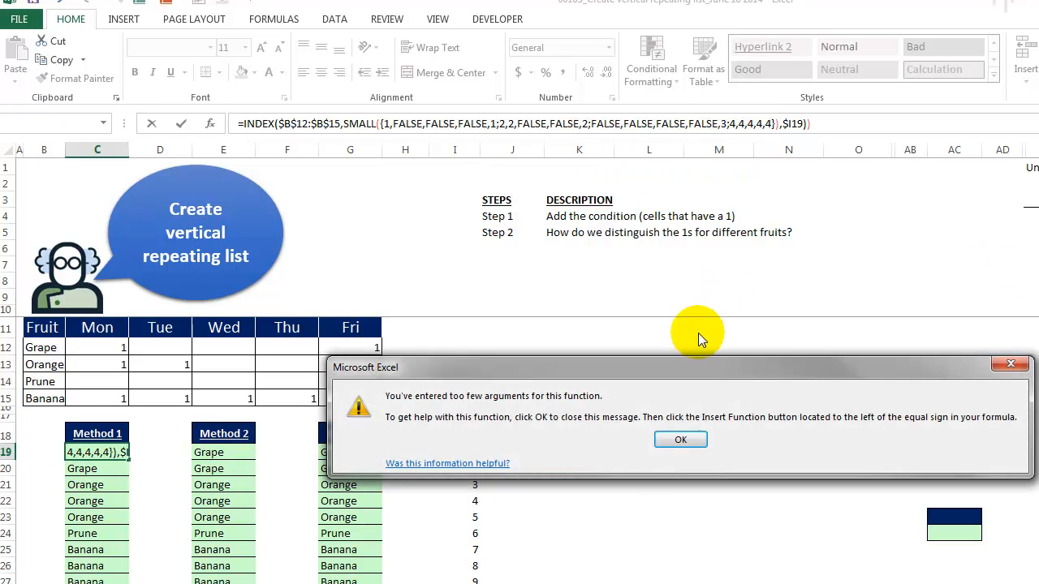
pyautogui.click(680, 438)
pyautogui.press('Escape')
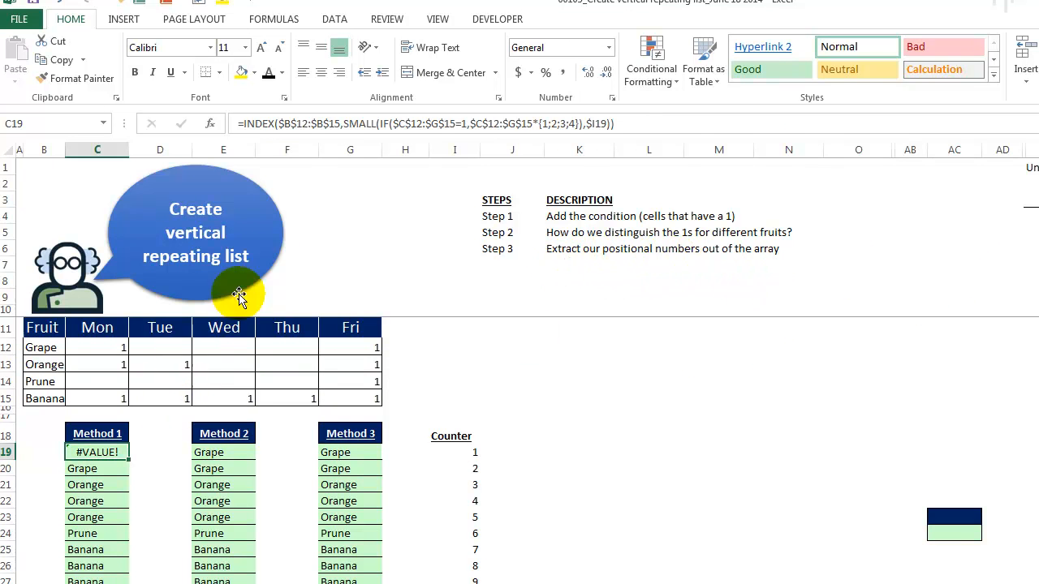
# - Evaluate the array argument of SMALL in C19, examine it with the k argument $I19, and cancel the edit
pyautogui.click(298, 130)
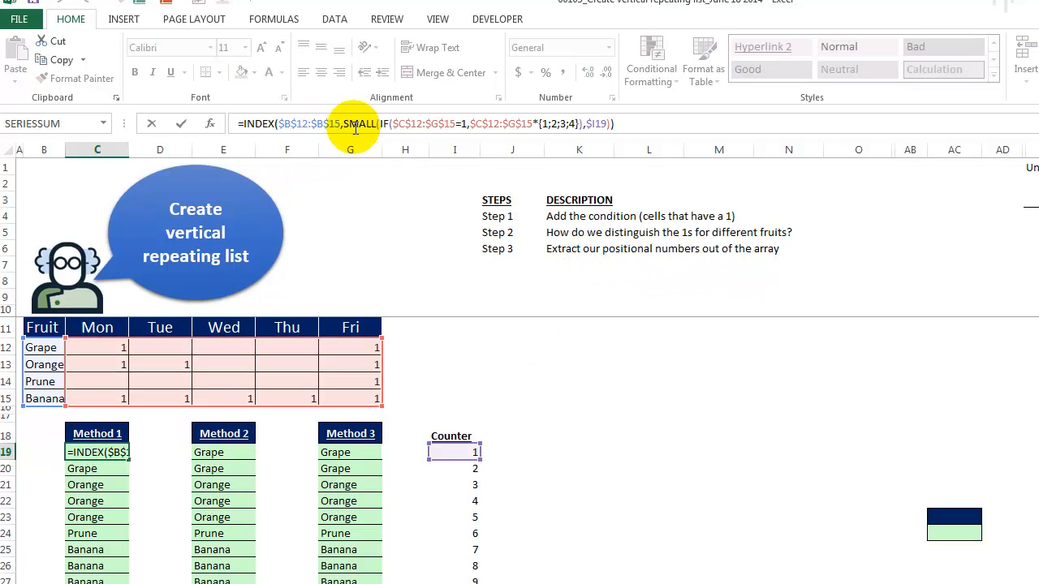
pyautogui.click(382, 123)
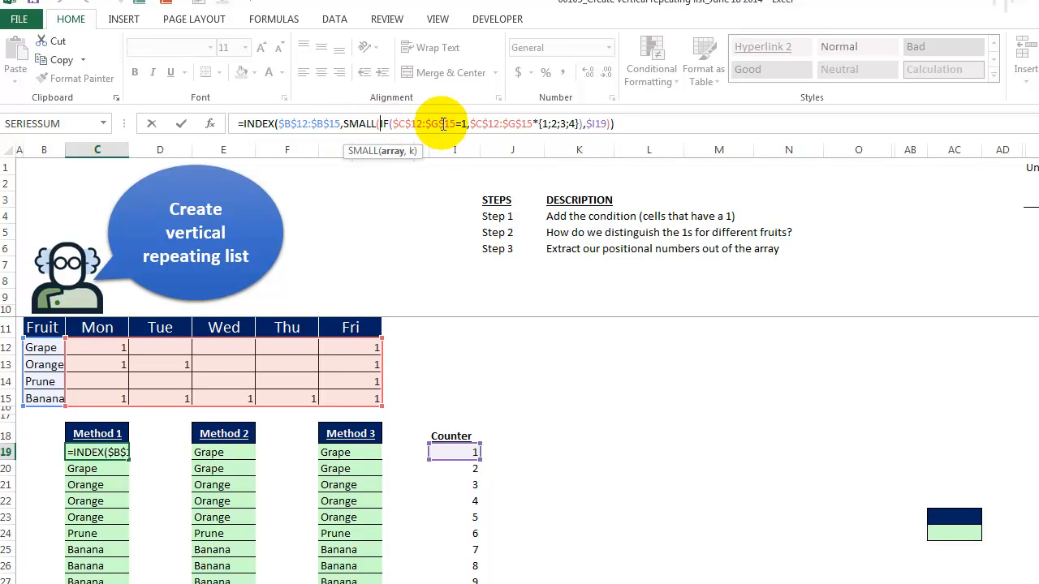
pyautogui.keyDown('shift'); pyautogui.click(579, 124); pyautogui.keyUp('shift')
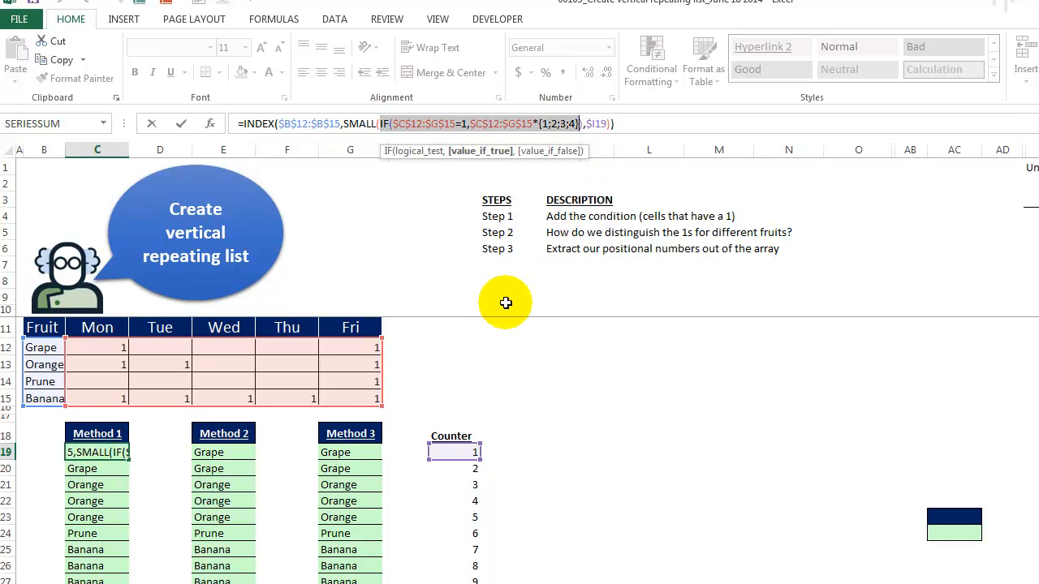
pyautogui.press('F9')
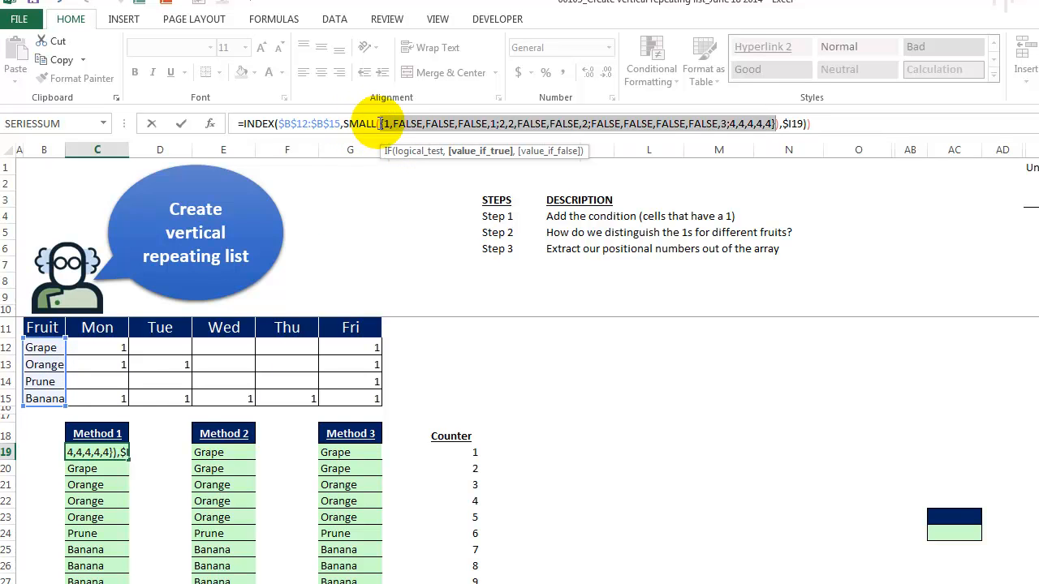
pyautogui.click(379, 123)
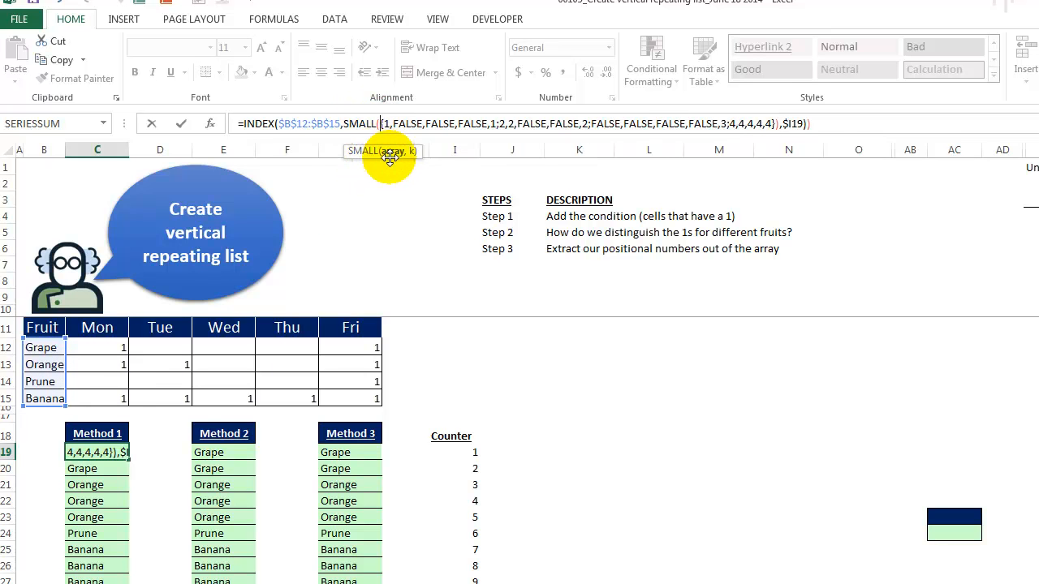
pyautogui.click(395, 163)
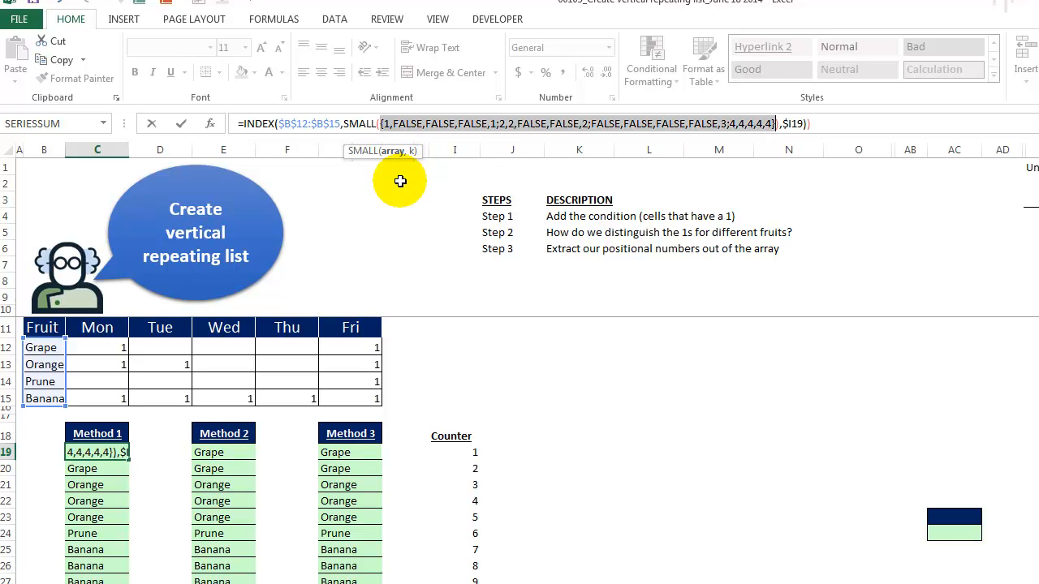
pyautogui.click(783, 123)
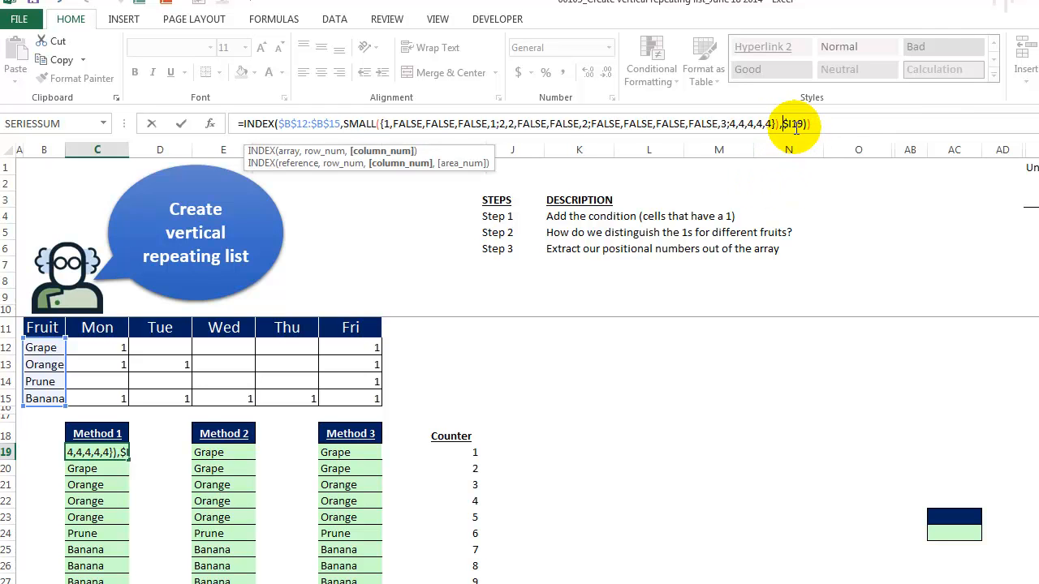
pyautogui.press('Escape')
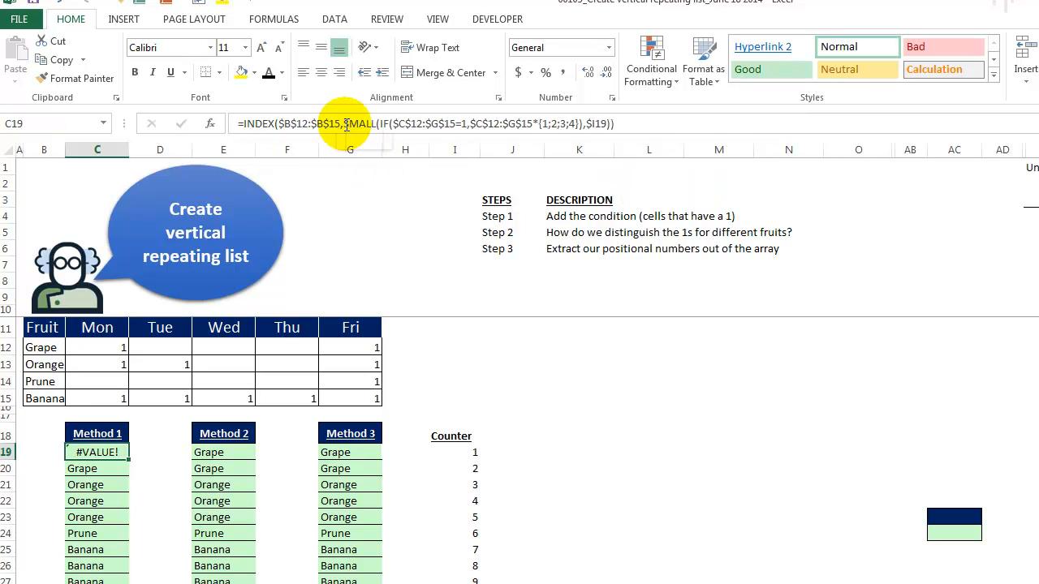
# - Evaluate the entire SMALL expression serving as INDEX's row number in C19, and restore the original formula
pyautogui.click(347, 126)
pyautogui.keyDown('shift'); pyautogui.click(610, 123); pyautogui.keyUp('shift')
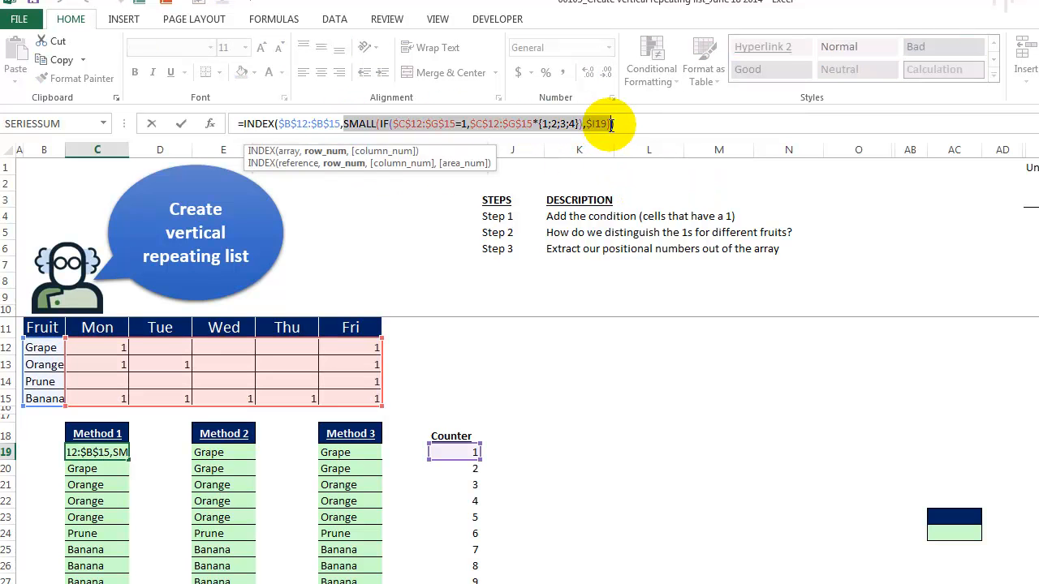
pyautogui.write('12:$B$15,1')
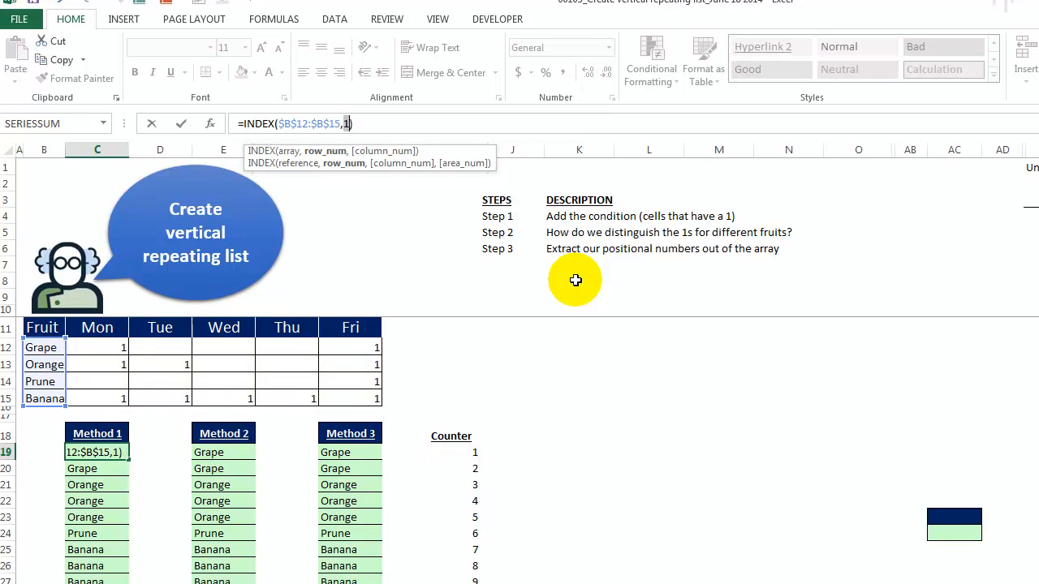
pyautogui.press('Escape')
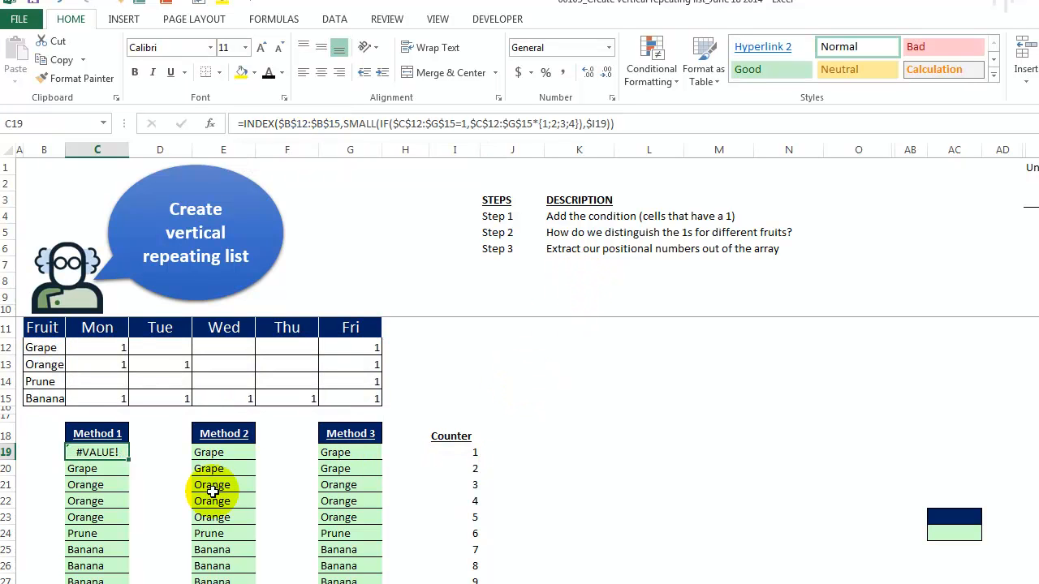
# - Convert the SMALL expression in the Method 1 formula in C28 to its evaluated row number, making it =INDEX($B$12:$B$15,4)
pyautogui.scroll(-1, 212, 501)
pyautogui.click(113, 543)
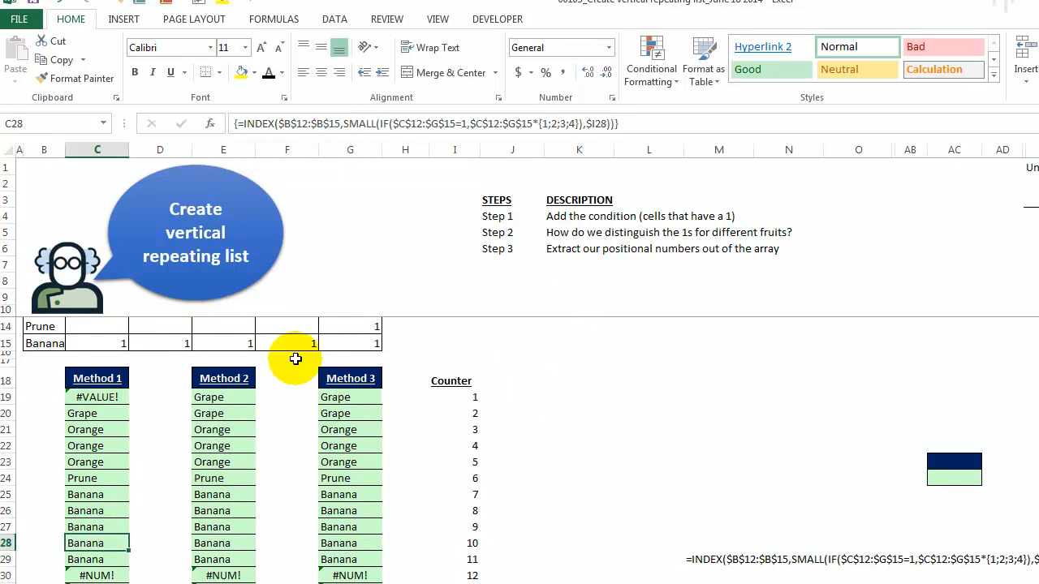
pyautogui.scroll(1, 328, 309)
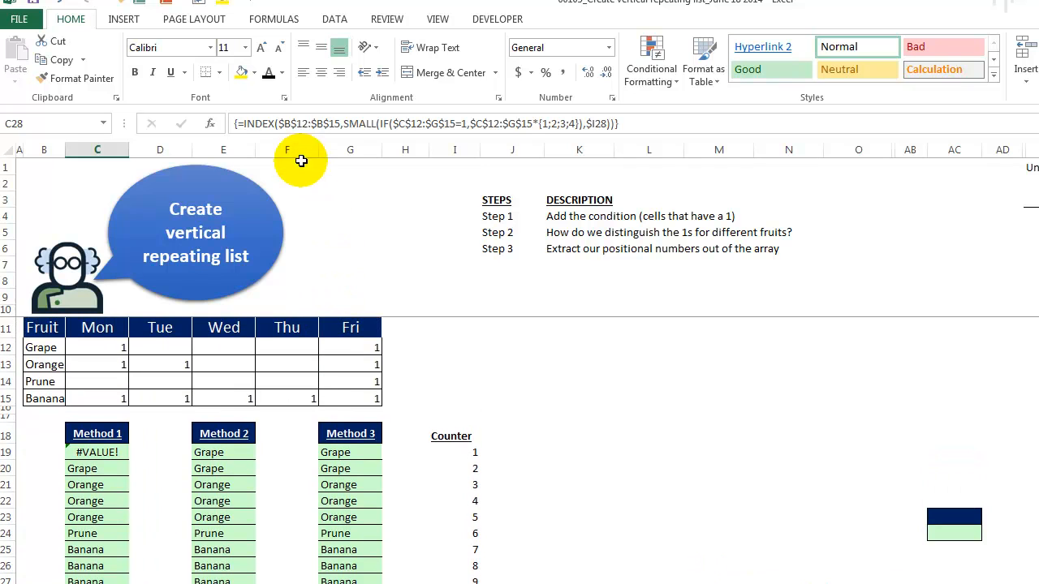
pyautogui.moveTo(344, 123); pyautogui.dragTo(613, 124)
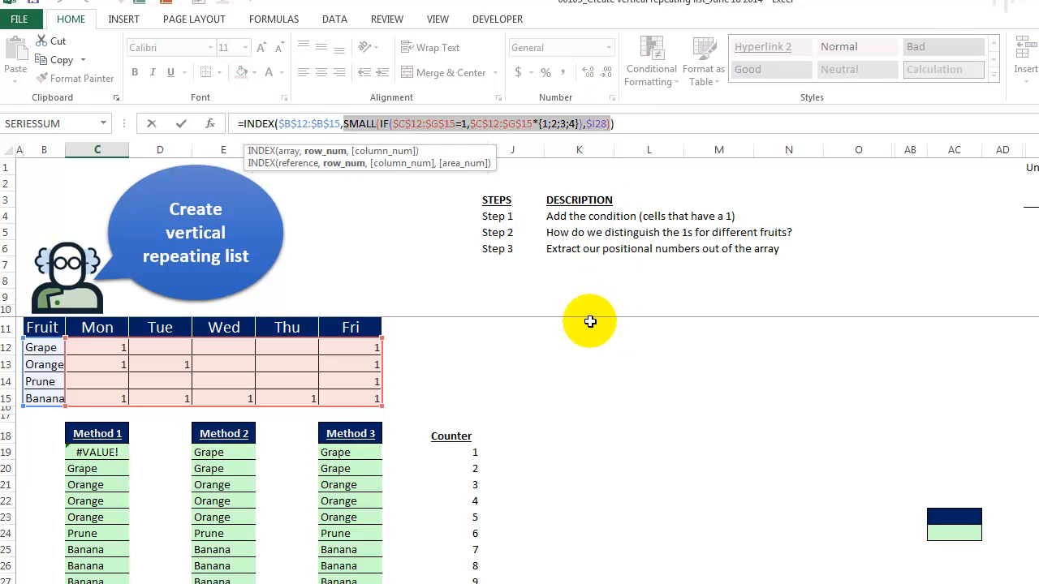
pyautogui.press('F9')
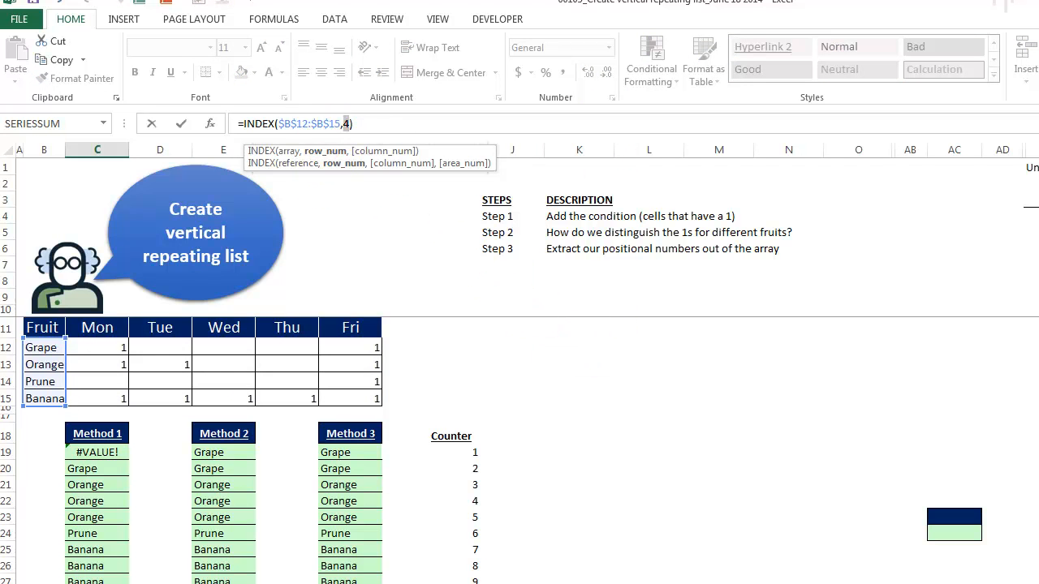
pyautogui.hotkey('ctrl', 'Return')
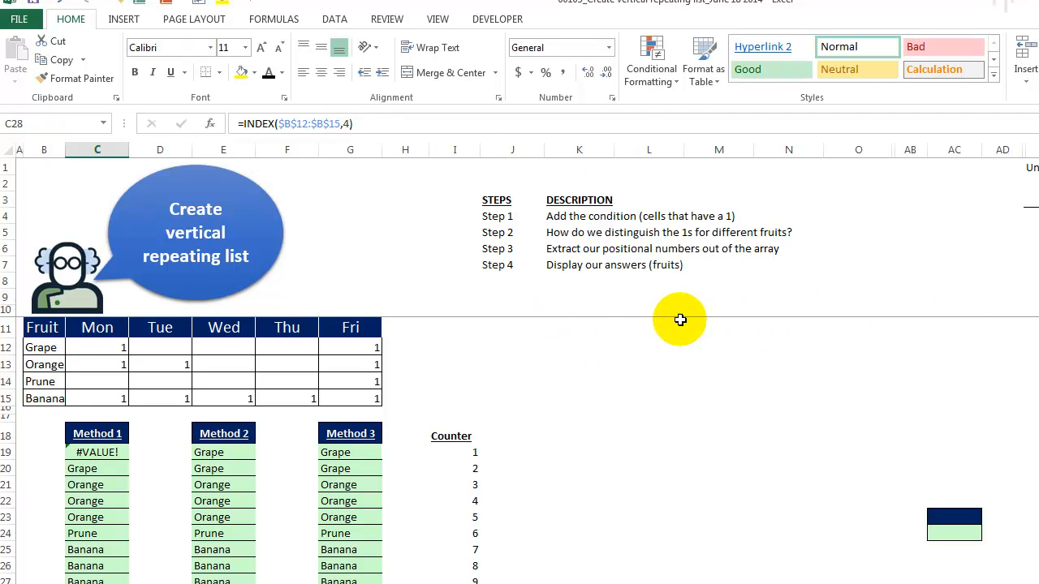
# - Examine the array and row_num arguments of INDEX in C28's formula, and cancel the edit
pyautogui.click(293, 123)
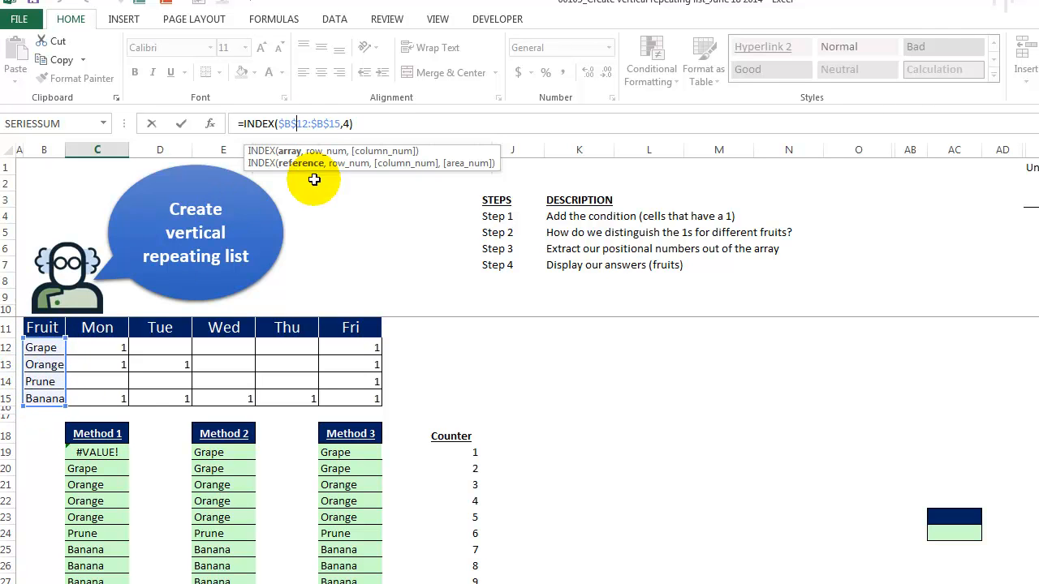
pyautogui.click(346, 123)
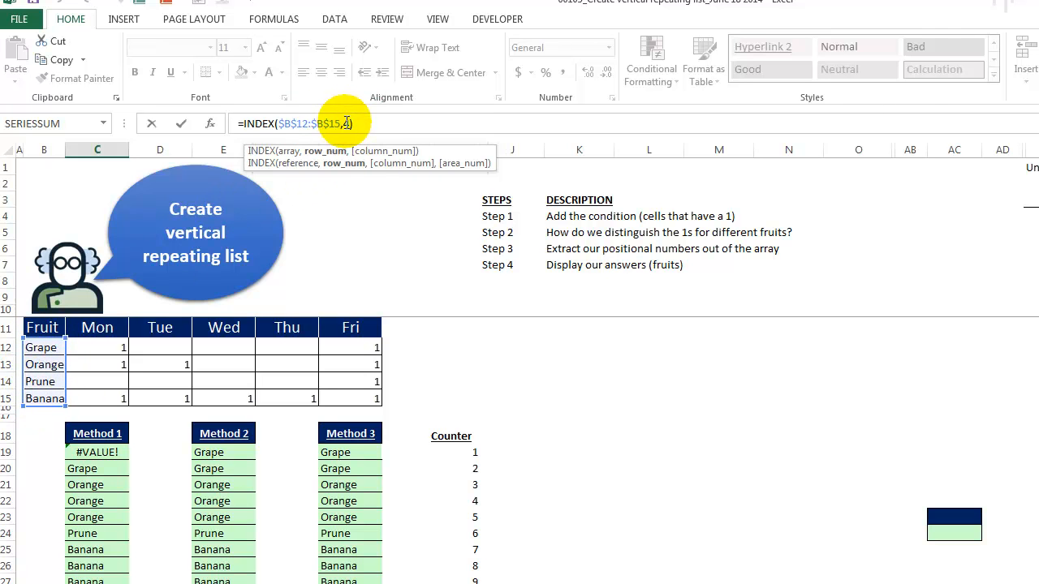
pyautogui.press('Escape')
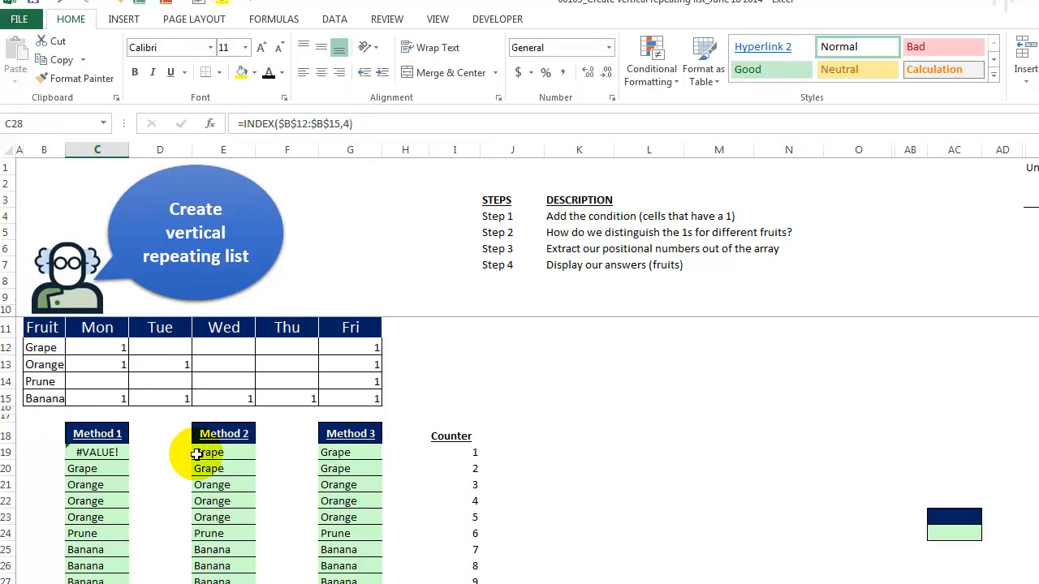
# - Fill the Method 1 array formula from C20 up into C19, and check Prune's Friday entry in G14
pyautogui.click(130, 471)
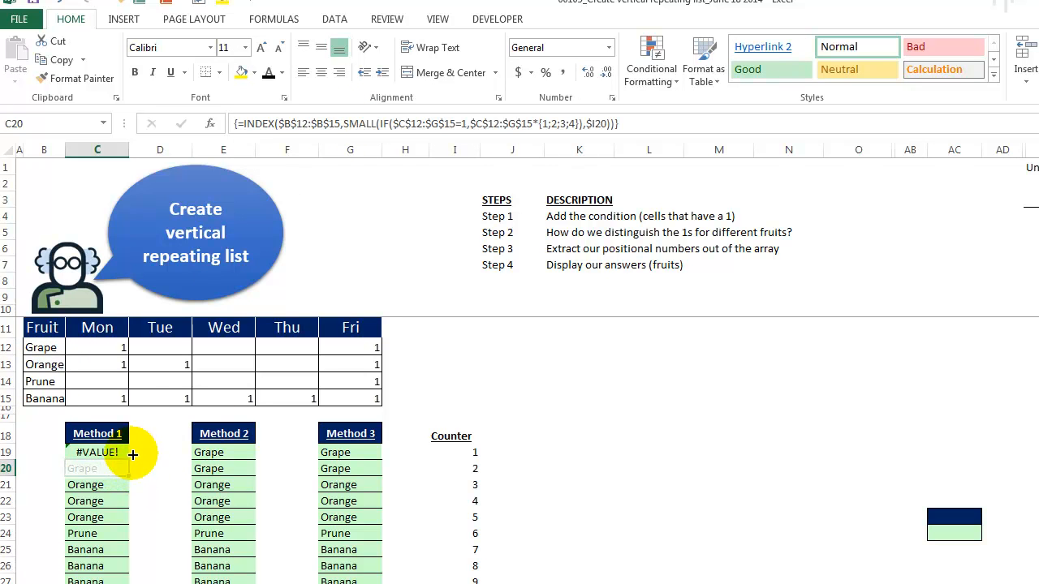
pyautogui.moveTo(132, 451); pyautogui.dragTo(129, 452)
pyautogui.click(103, 455)
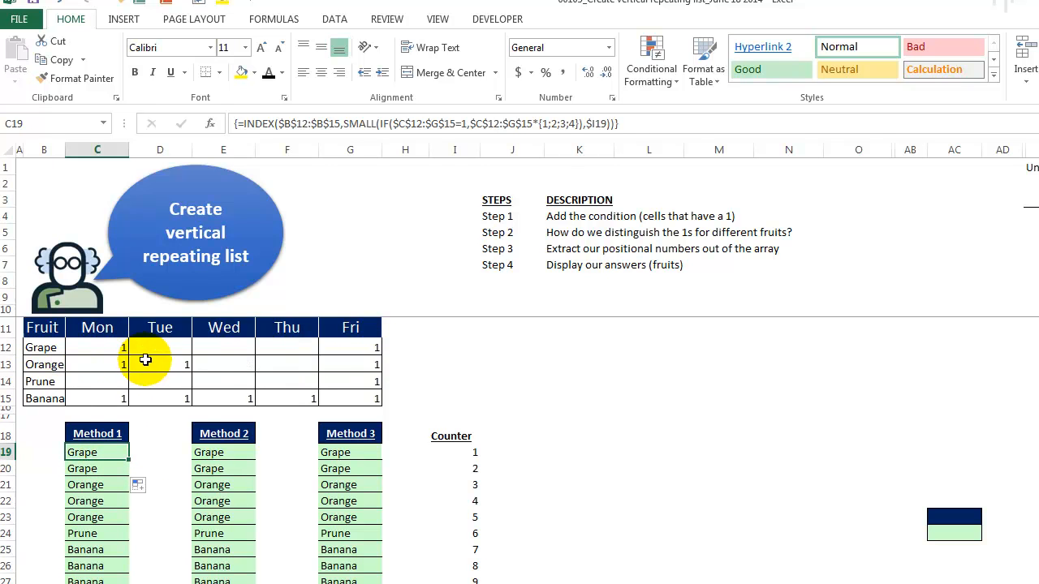
pyautogui.click(357, 381)
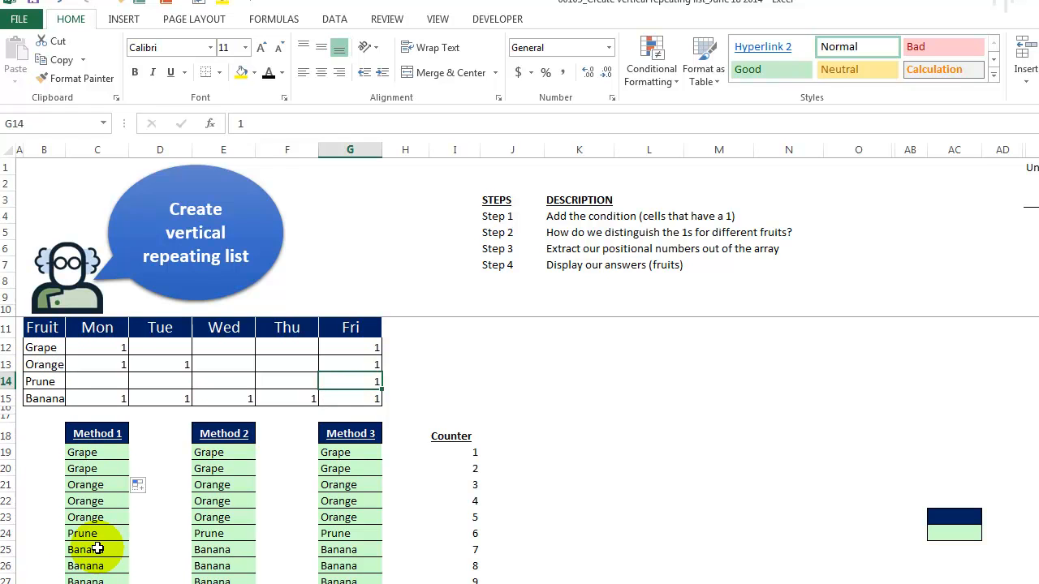
# - Compare the Method 2 formula in E19 with C19, examine C19's hardcoded {1;2;3;4} array, and discard the edit
pyautogui.click(238, 454)
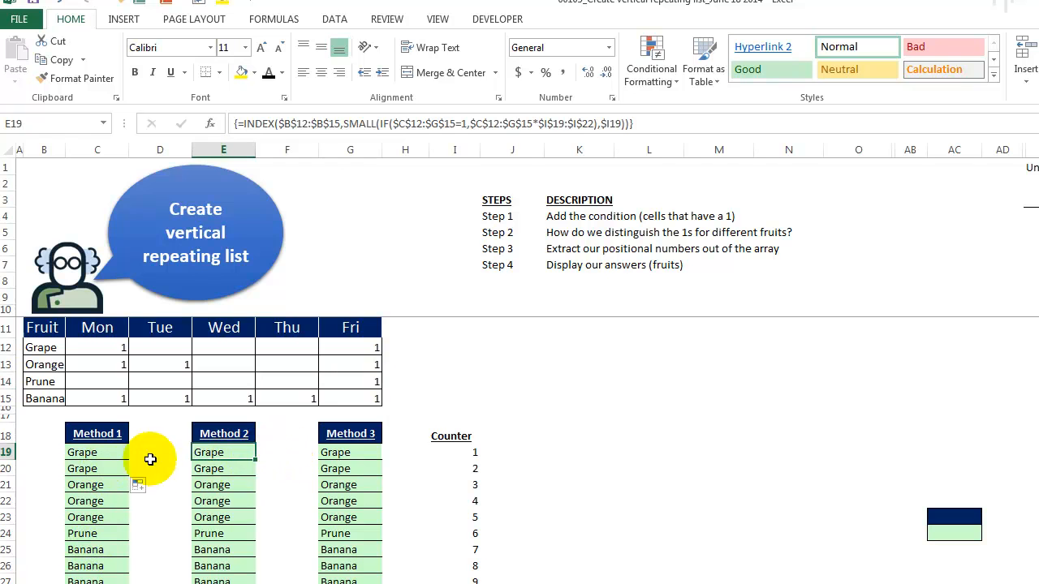
pyautogui.click(94, 452)
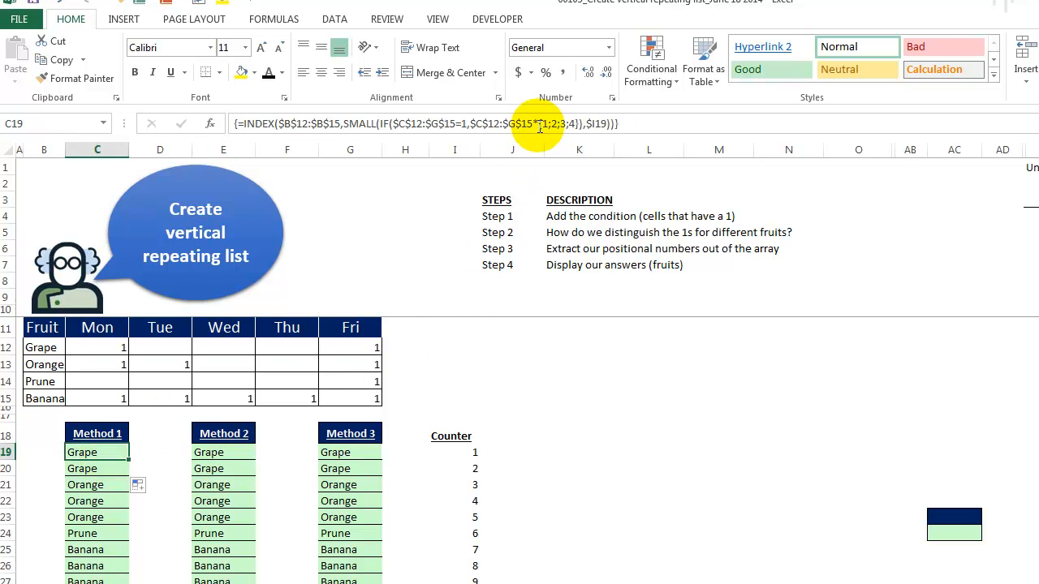
pyautogui.moveTo(539, 123); pyautogui.dragTo(556, 123)
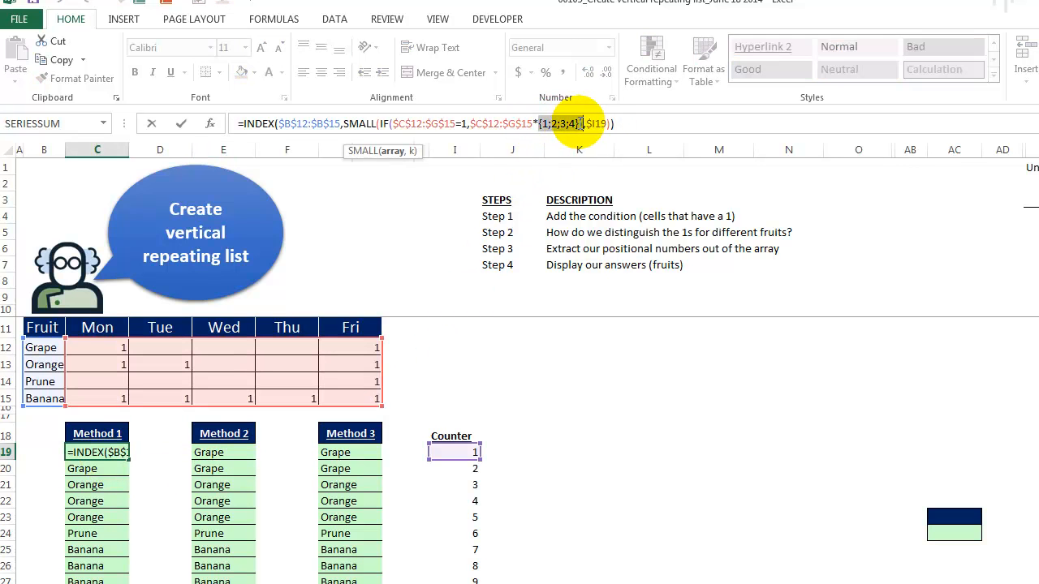
pyautogui.click(556, 123)
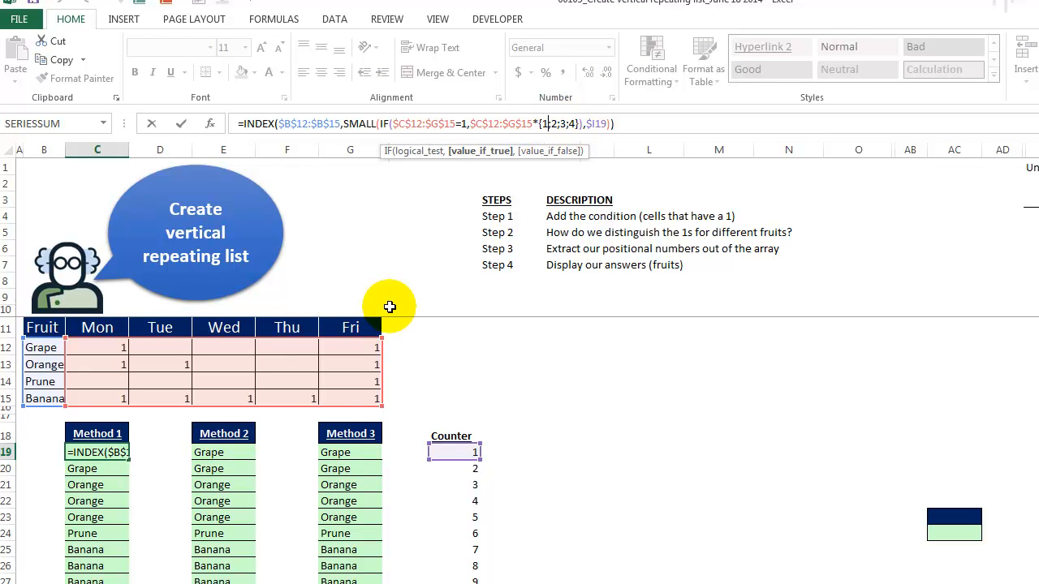
pyautogui.press('Escape')
# - Examine the $I$19:$I$22 counter range in the Method 2 formula in E19, compared with Method 3's G19, leaving the formula intact
pyautogui.click(235, 452)
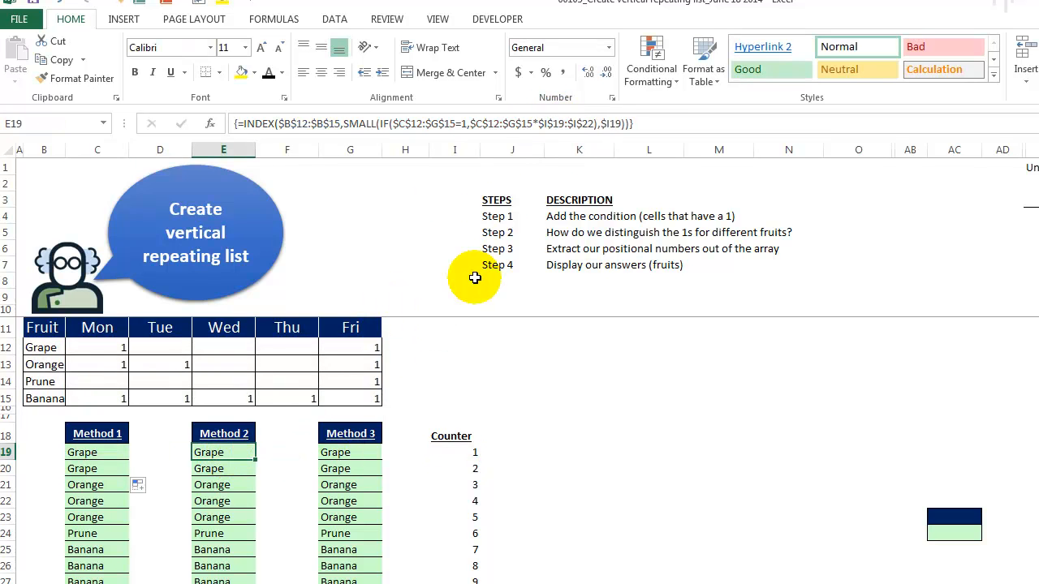
pyautogui.click(539, 124)
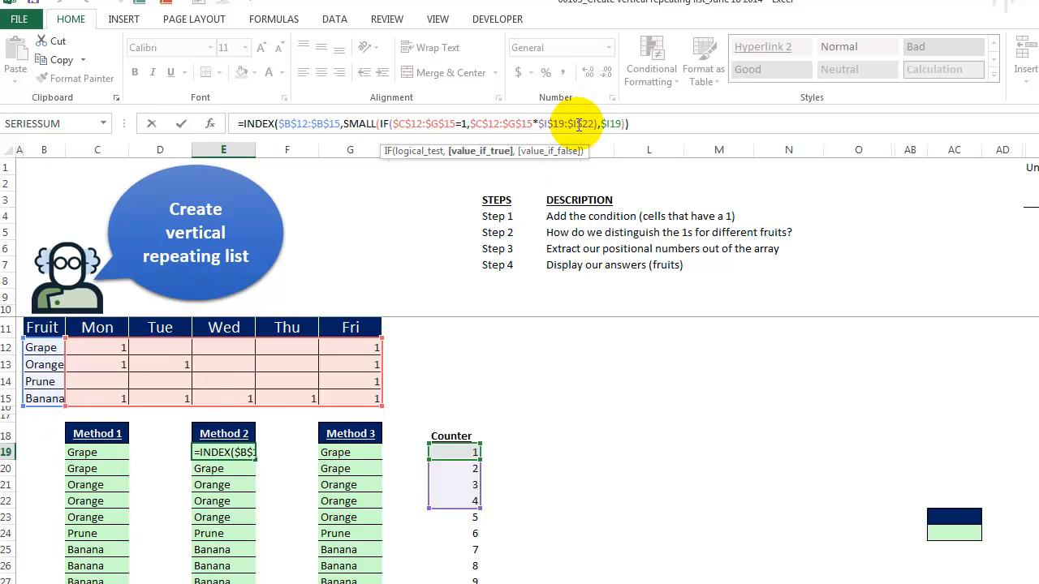
pyautogui.hotkey('ctrl', 'shift', 'Return')
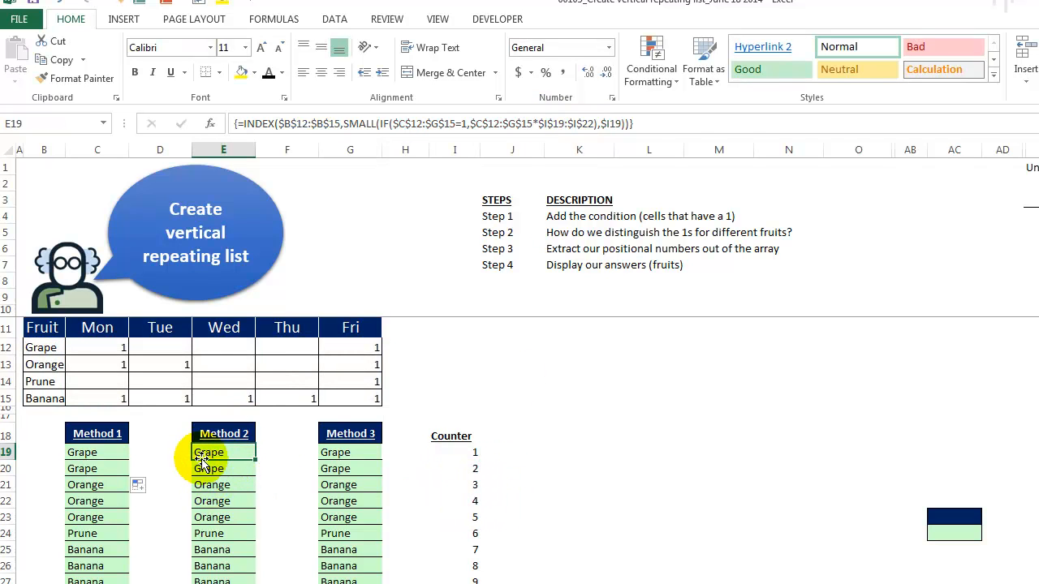
pyautogui.click(336, 456)
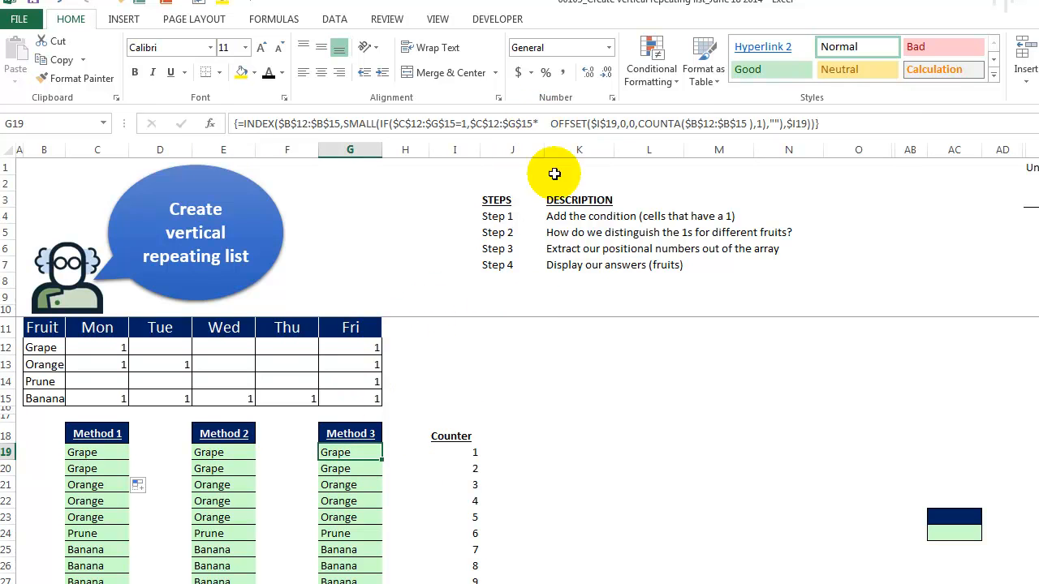
pyautogui.click(229, 452)
pyautogui.moveTo(538, 123); pyautogui.dragTo(595, 123)
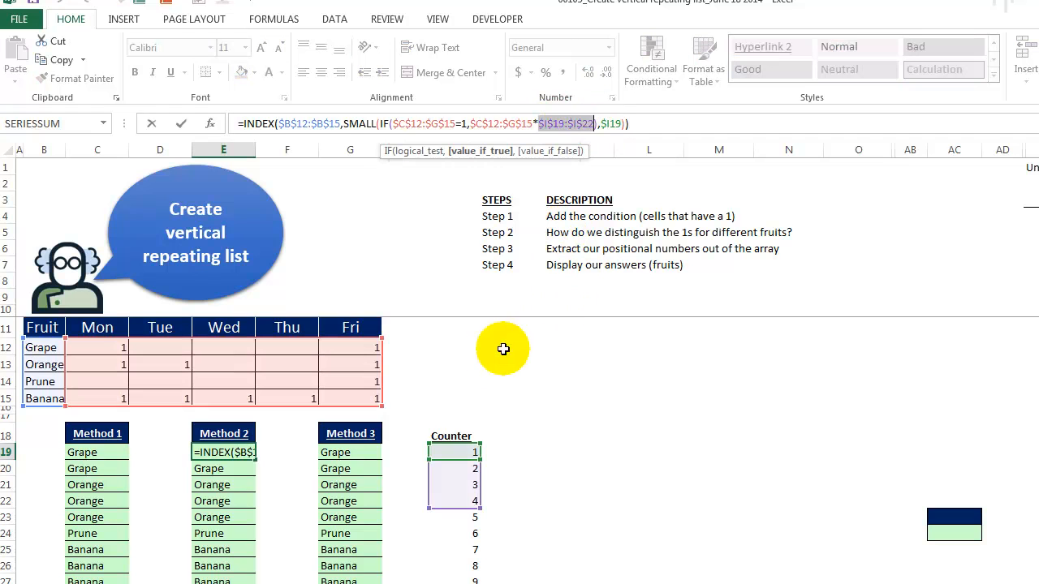
pyautogui.press('Escape')
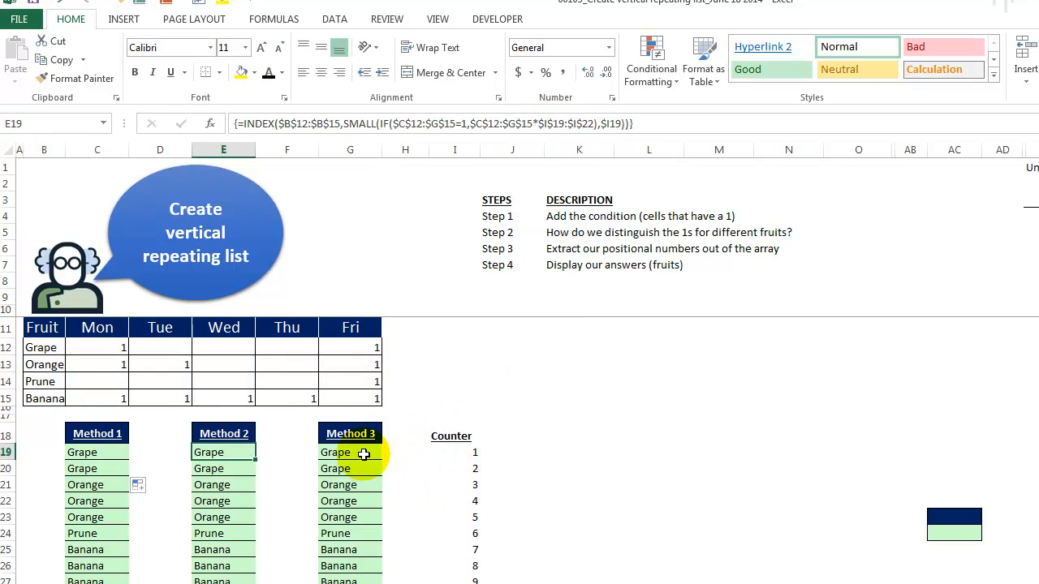
# - Examine the OFFSET expression in the Method 3 formula in G19 and evaluate its COUNTA($B$12:$B$15) height argument
pyautogui.click(364, 455)
pyautogui.doubleClick(568, 123)
pyautogui.moveTo(619, 123); pyautogui.dragTo(769, 121)
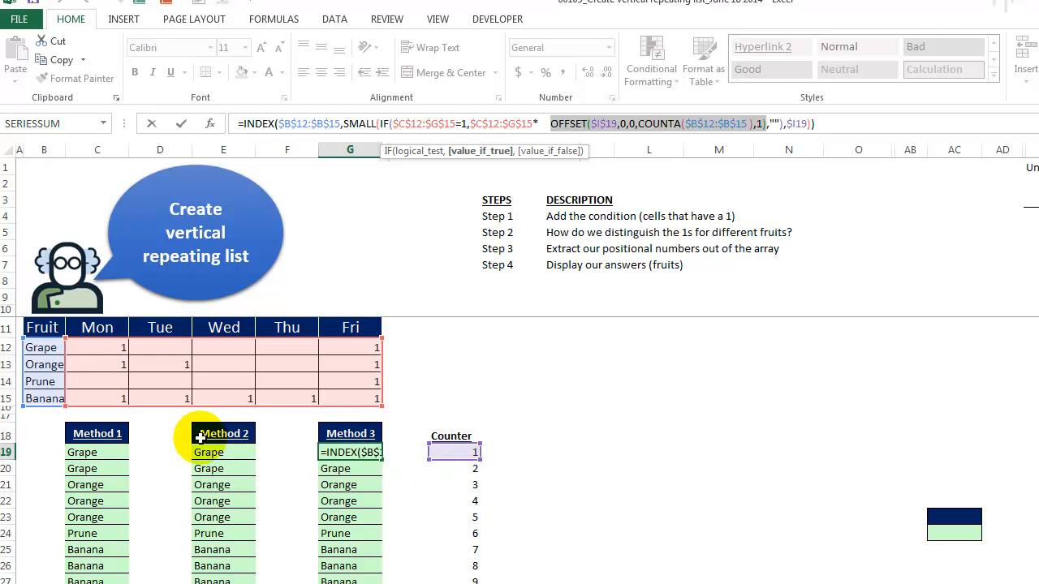
pyautogui.click(639, 124)
pyautogui.moveTo(639, 124); pyautogui.dragTo(743, 123)
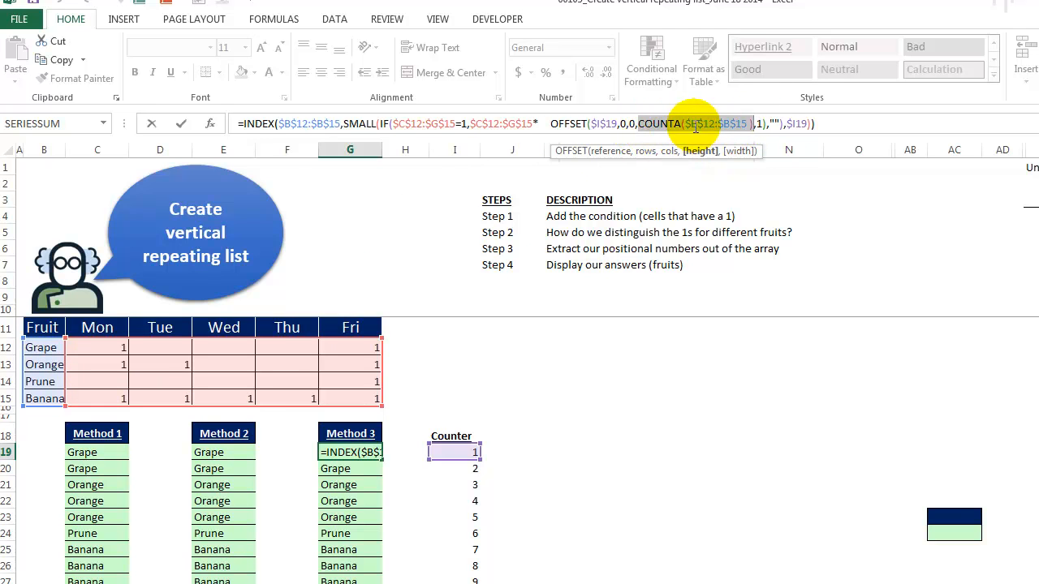
pyautogui.press('F9')
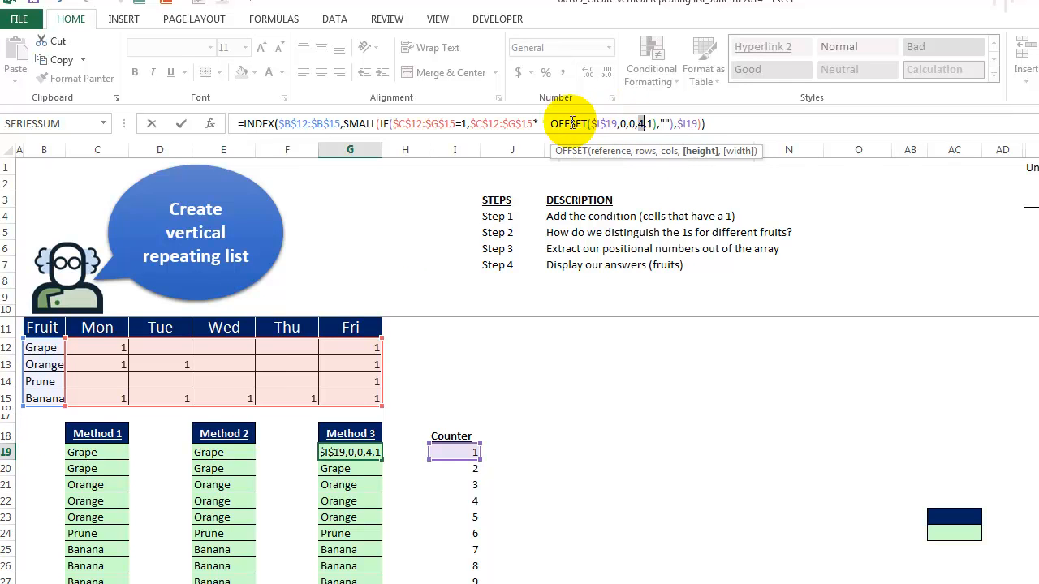
# - Evaluate the whole OFFSET expression in G19 to inspect the array it produces, and restore the original formula
pyautogui.moveTo(552, 123); pyautogui.dragTo(652, 123)
pyautogui.press('F9')
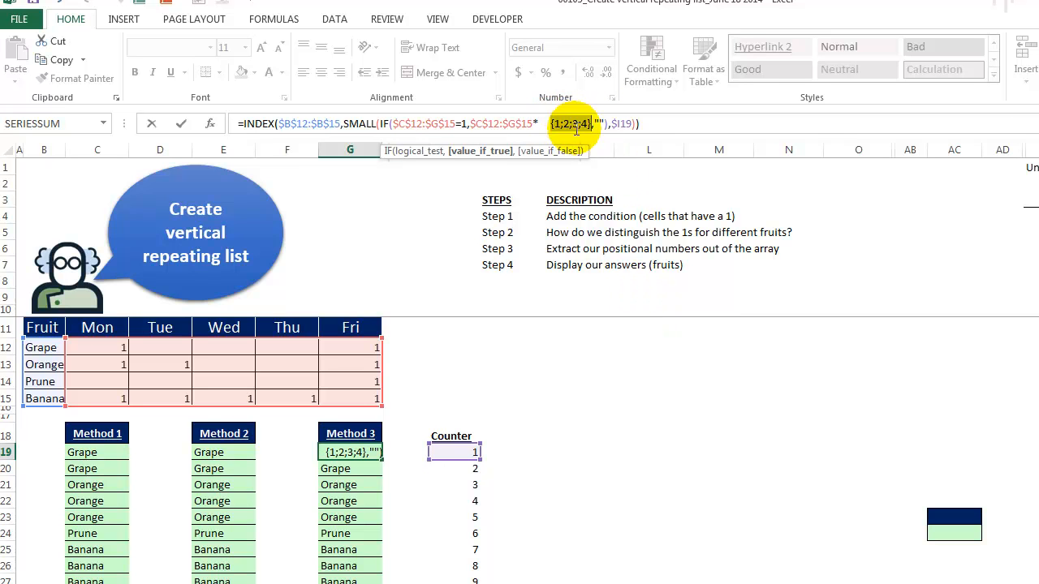
pyautogui.press('Escape')
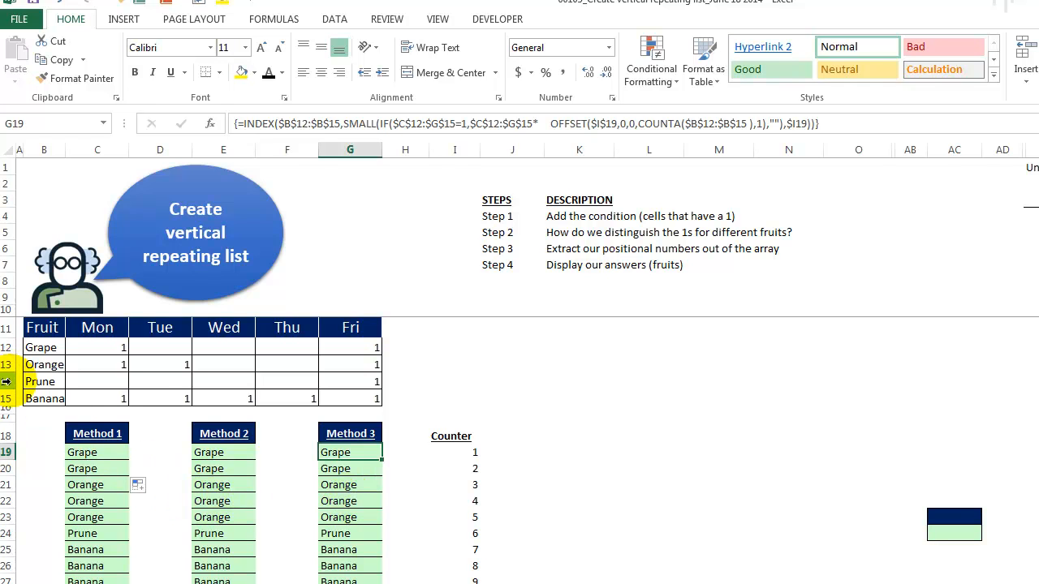
# - Insert a new row above the Banana row in the fruit table
pyautogui.click(6, 382)
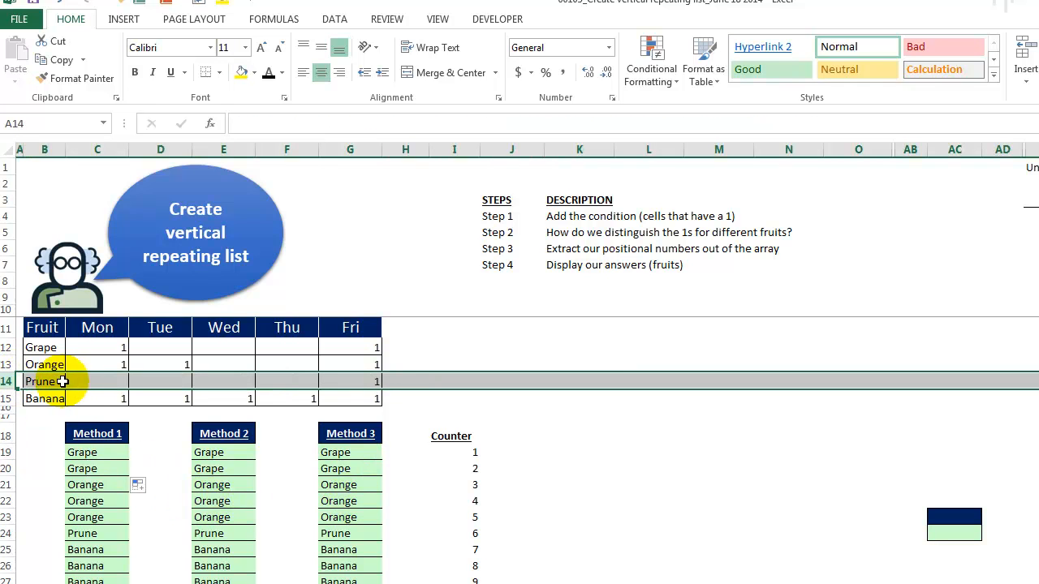
pyautogui.click(6, 364)
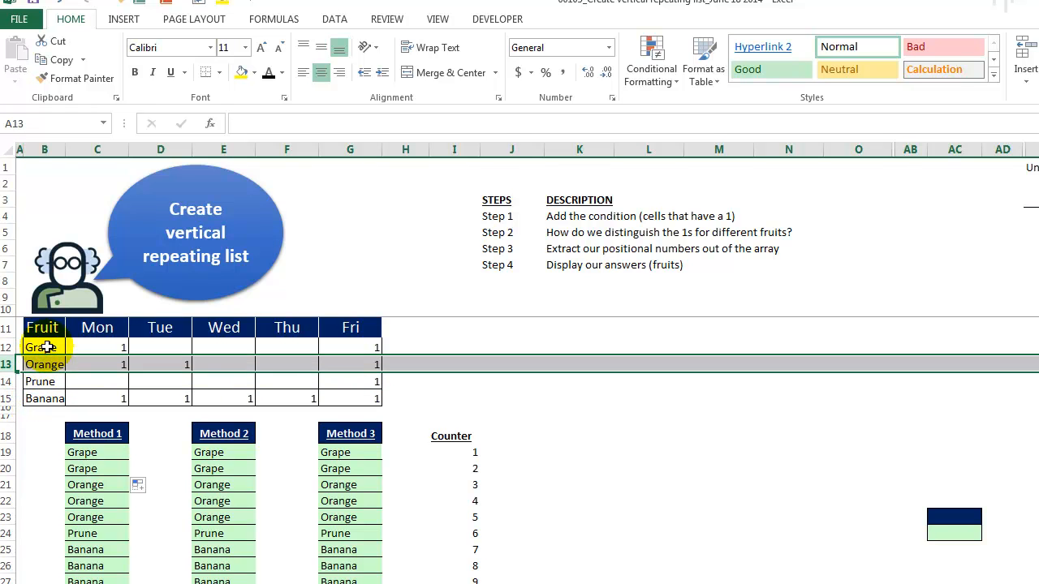
pyautogui.click(6, 398)
pyautogui.rightClick(7, 398)
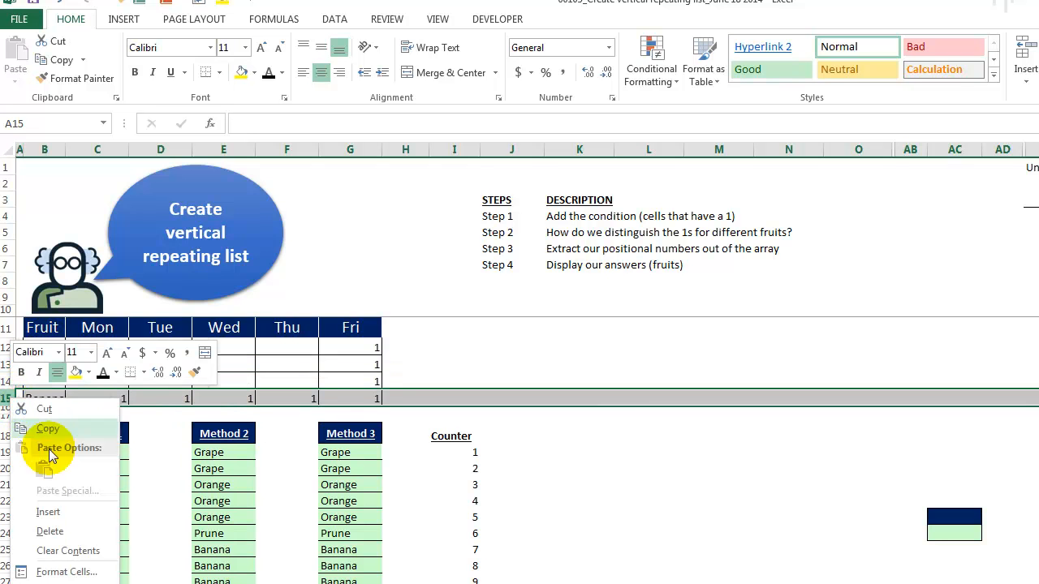
pyautogui.click(61, 512)
# - Enter Apple as the new fruit in B15 and mark its Tuesday column in D15 with 1
pyautogui.click(45, 398)
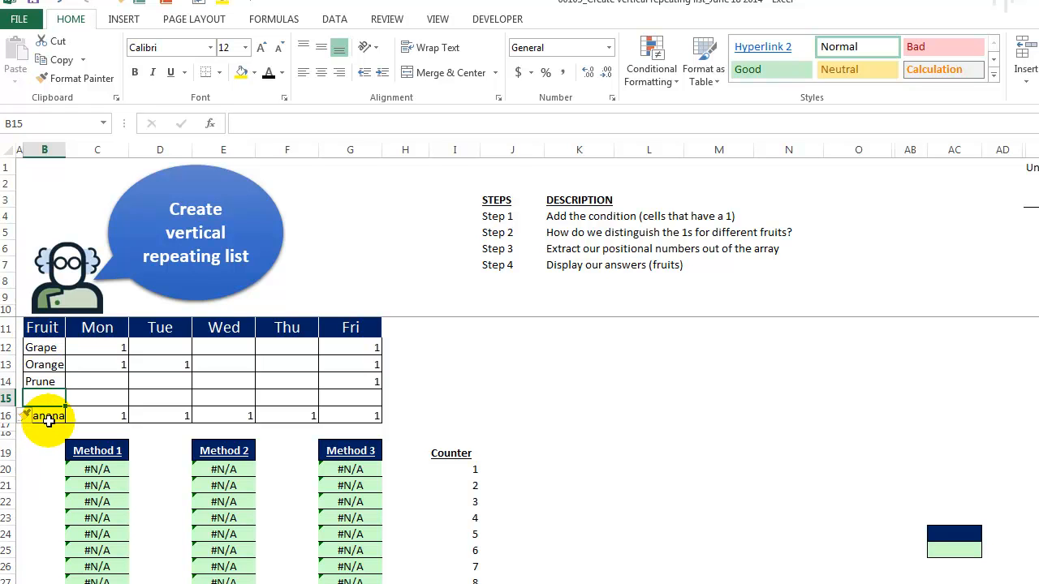
pyautogui.write('Apple')
pyautogui.press('Return')
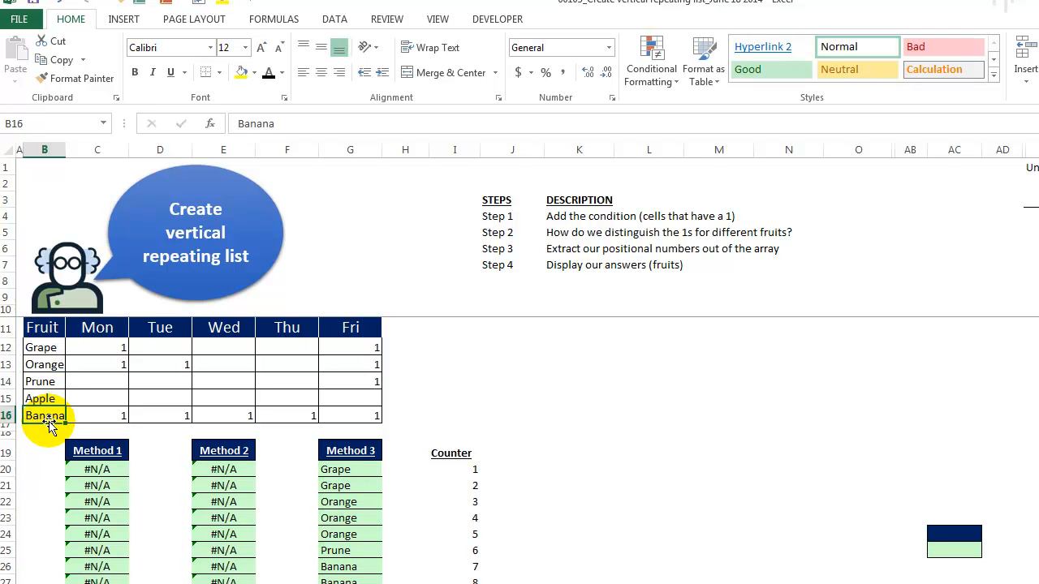
pyautogui.click(157, 391)
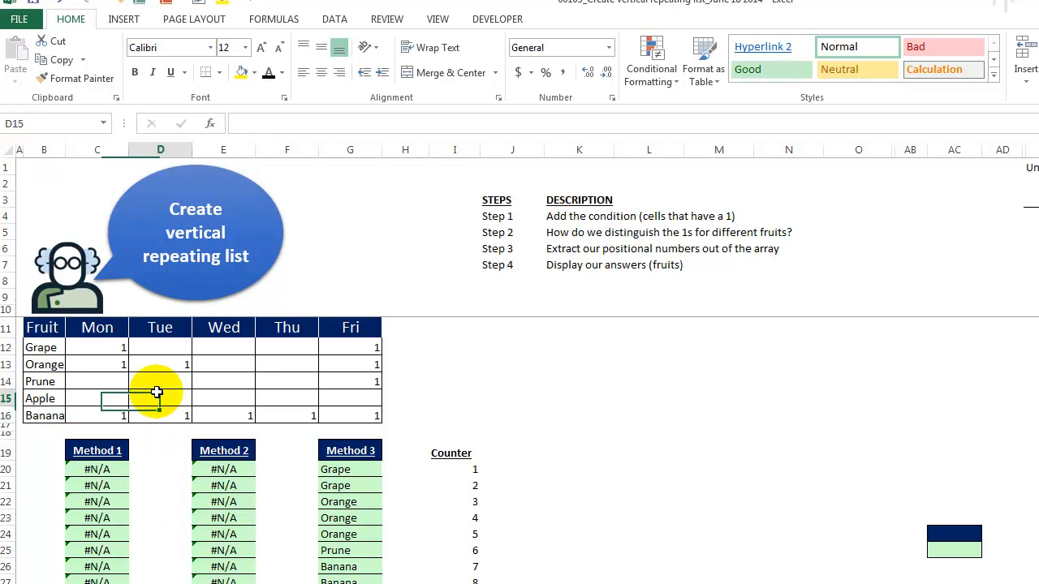
pyautogui.write('1')
pyautogui.click(224, 381)
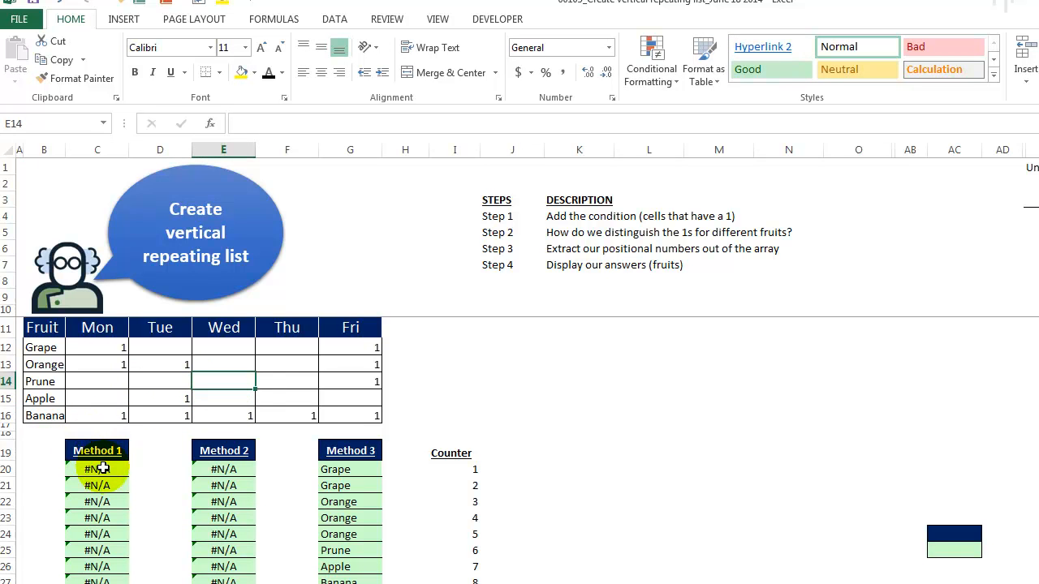
# - Review the Method 1 and Method 2 result columns against the Method 3 formula in G20
pyautogui.moveTo(98, 452); pyautogui.dragTo(102, 583)
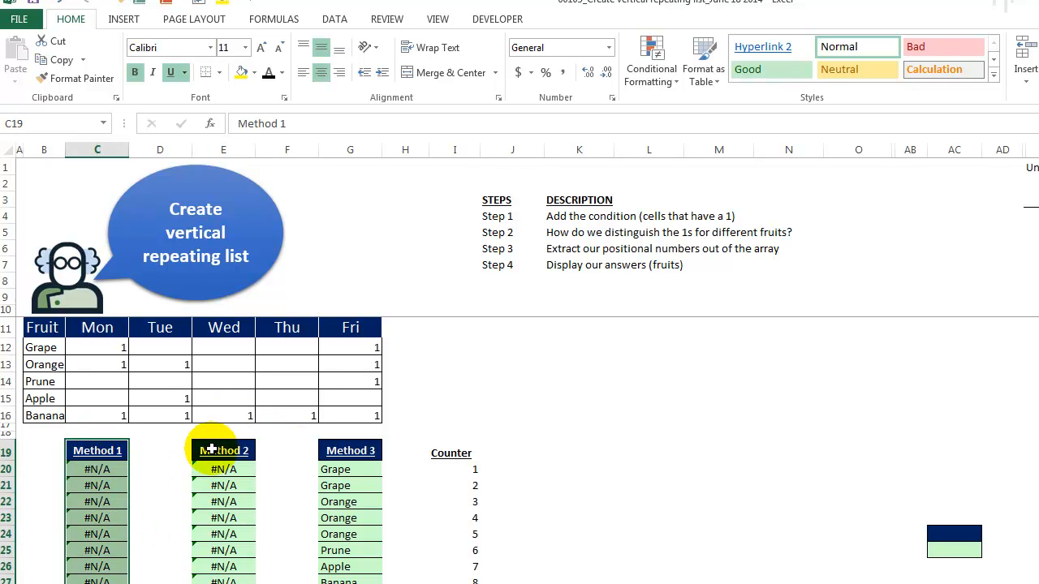
pyautogui.moveTo(223, 451); pyautogui.dragTo(224, 583)
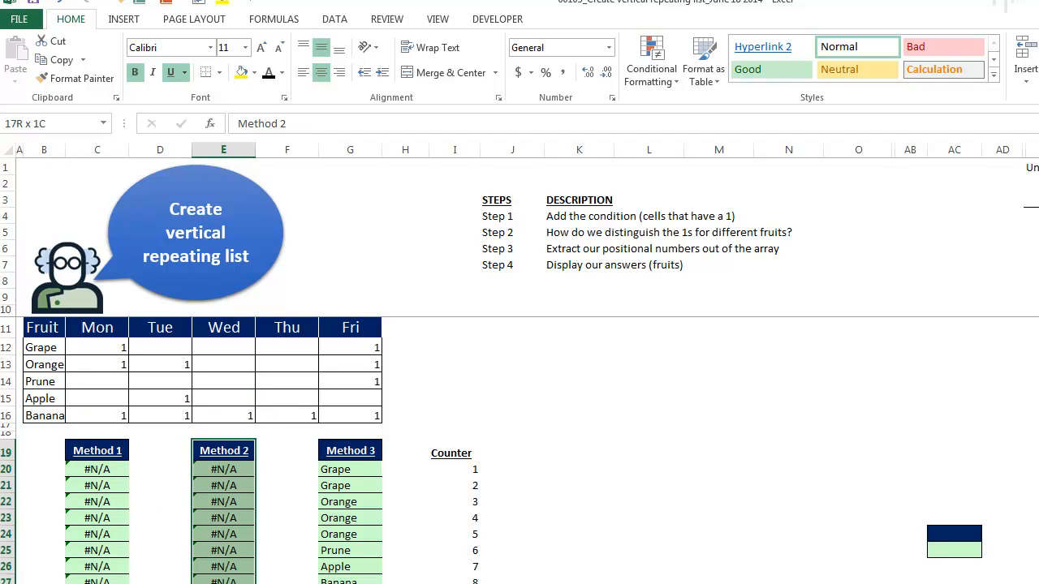
pyautogui.click(364, 470)
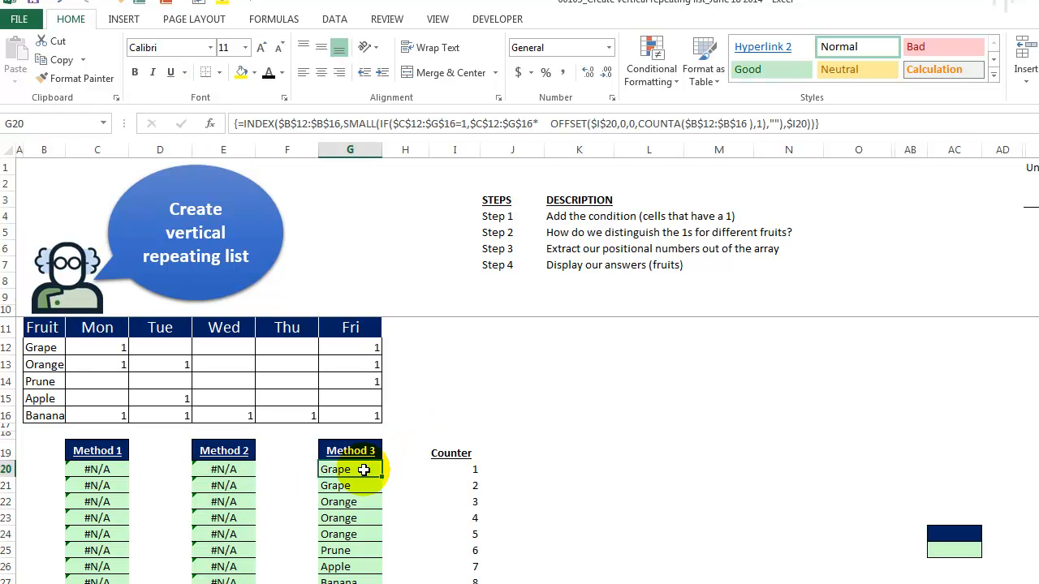
# - Evaluate the OFFSET expression with COUNTA($B$12:$B$16) in G20 to inspect its array, and cancel the edit
pyautogui.click(548, 123)
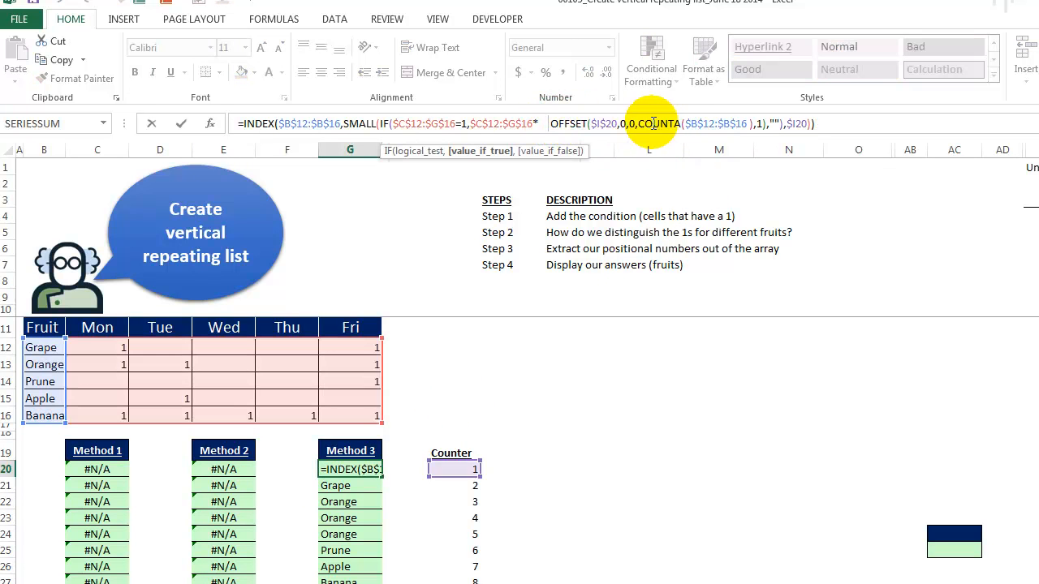
pyautogui.keyDown('shift'); pyautogui.click(767, 123); pyautogui.keyUp('shift')
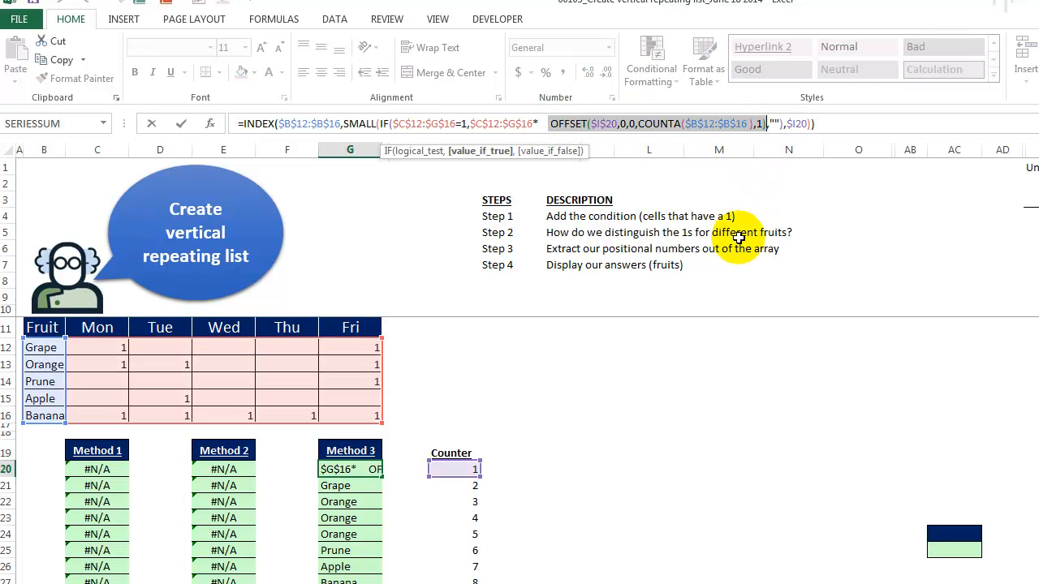
pyautogui.press('F9')
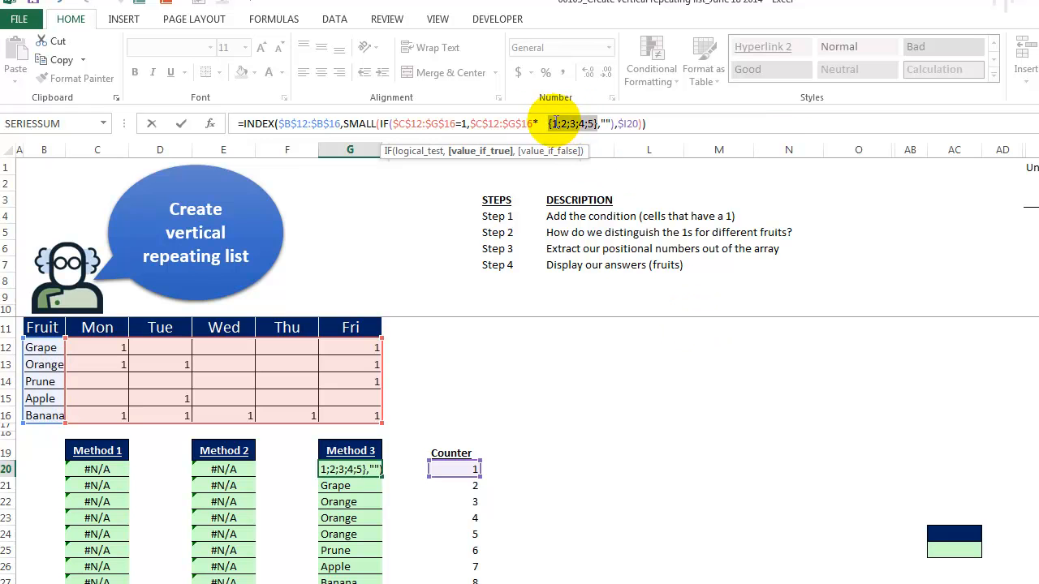
pyautogui.press('Escape')
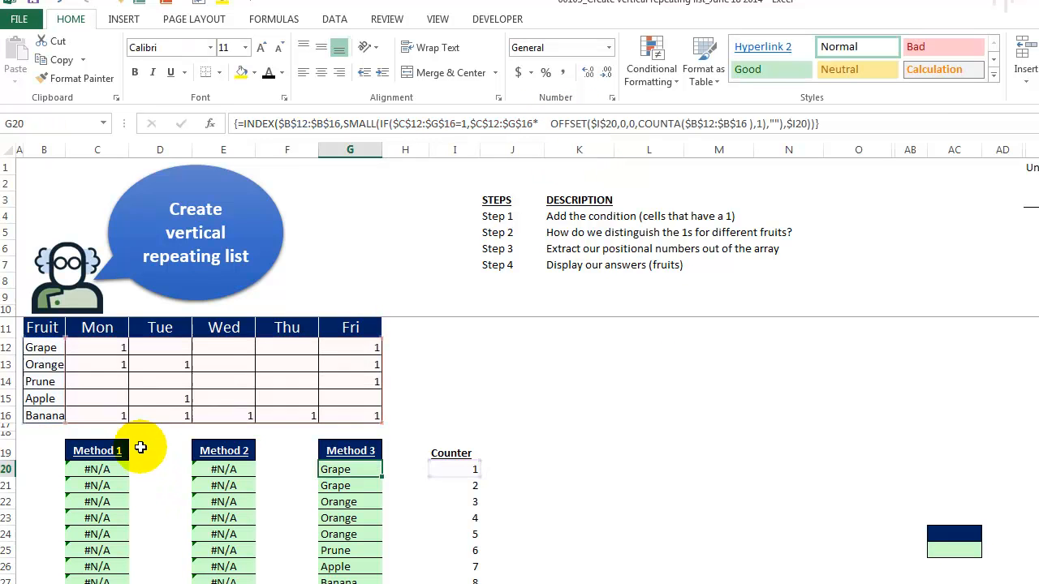
# - Extend the counter range in the Method 2 formula in E20 to $I$20:$I$24 and fill the array formula down the column
pyautogui.click(96, 475)
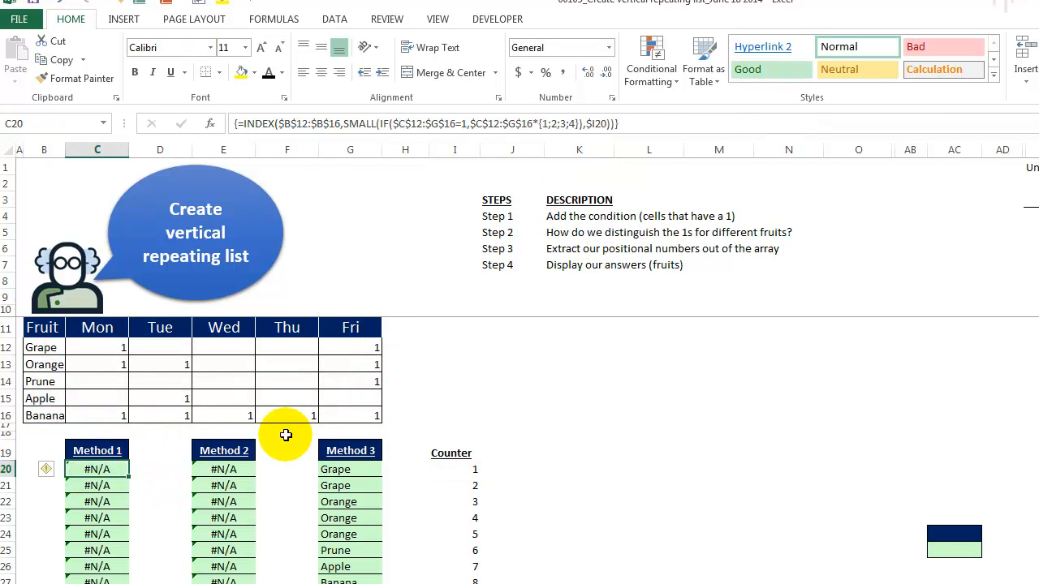
pyautogui.click(225, 474)
pyautogui.click(555, 123)
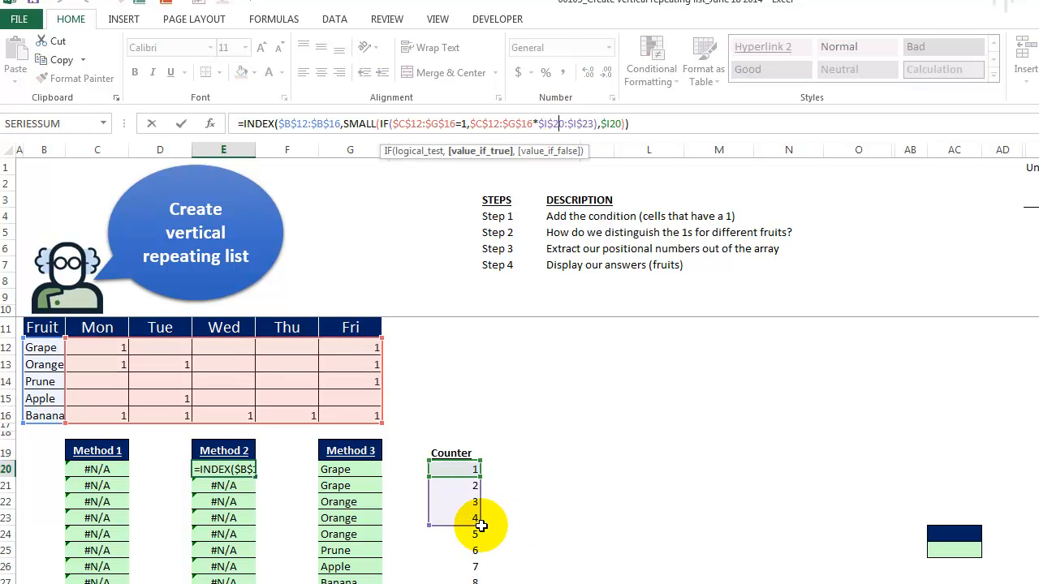
pyautogui.moveTo(479, 525); pyautogui.dragTo(480, 542)
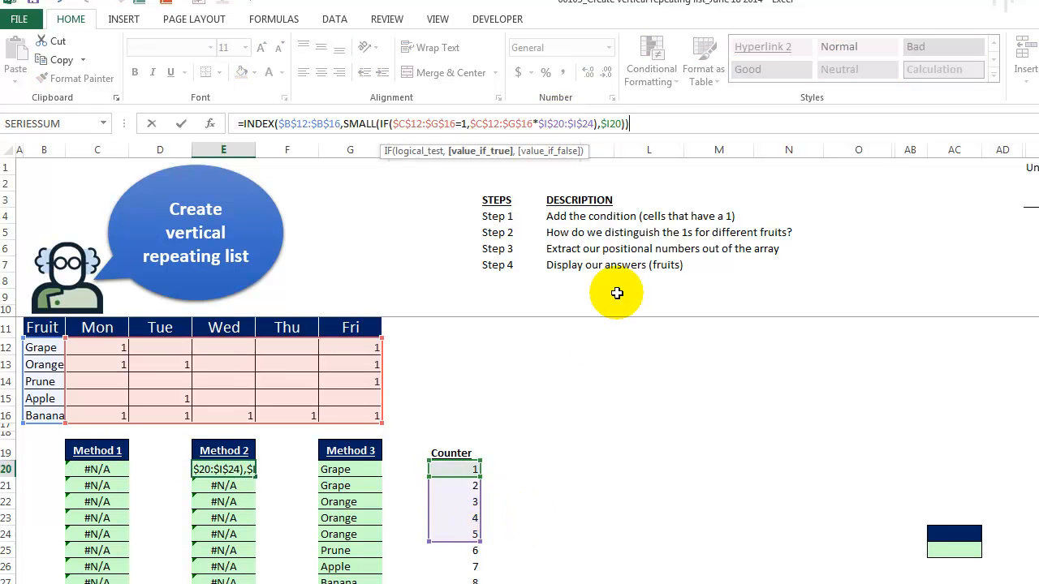
pyautogui.hotkey('ctrl', 'shift', 'Return')
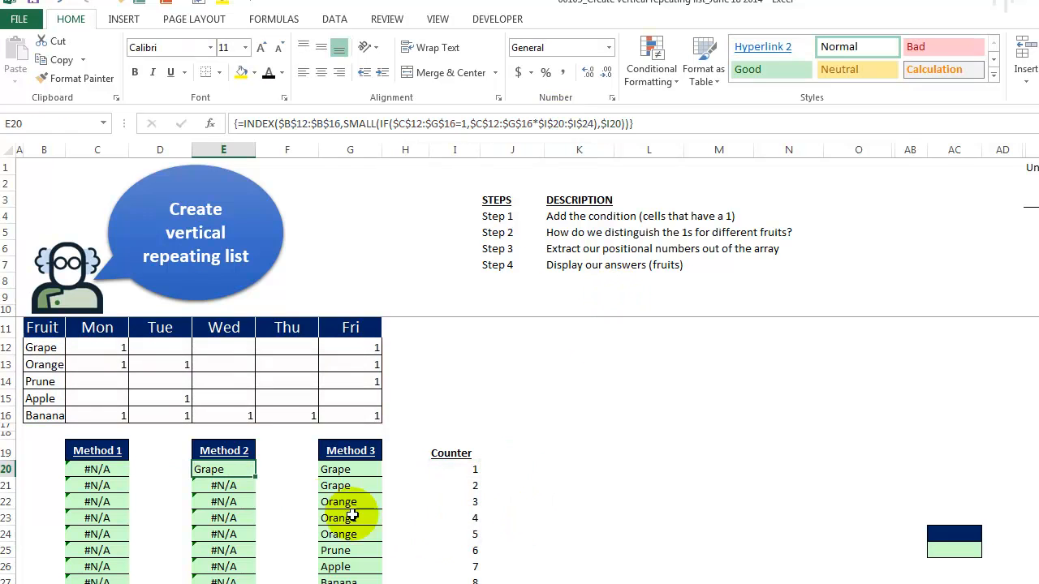
pyautogui.doubleClick(256, 478)
# - Extend the array constant in the Method 1 formula in C20 to {1;2;3;4;5} and fill the array formula down the column
pyautogui.click(98, 469)
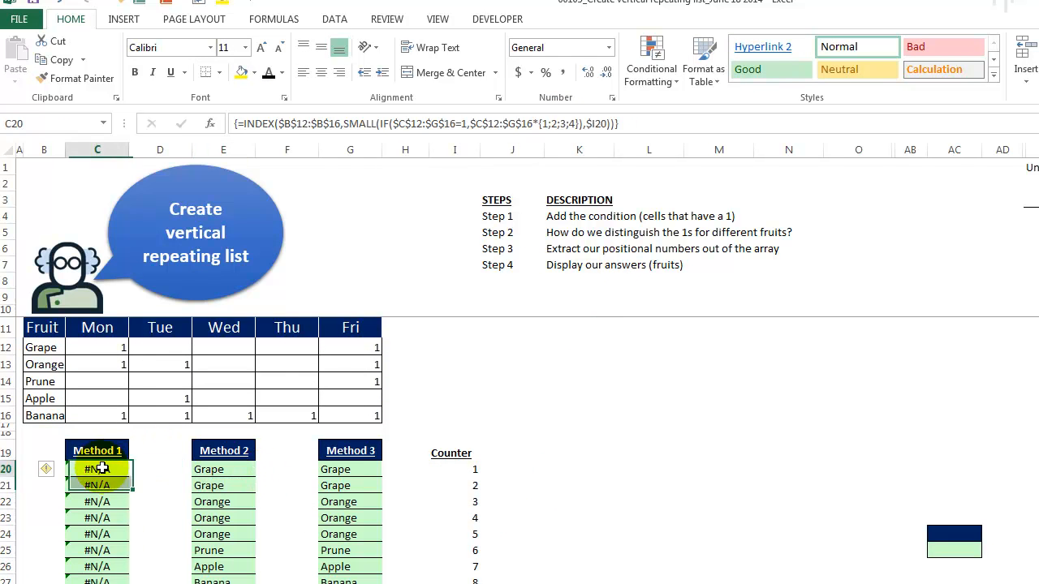
pyautogui.click(577, 123)
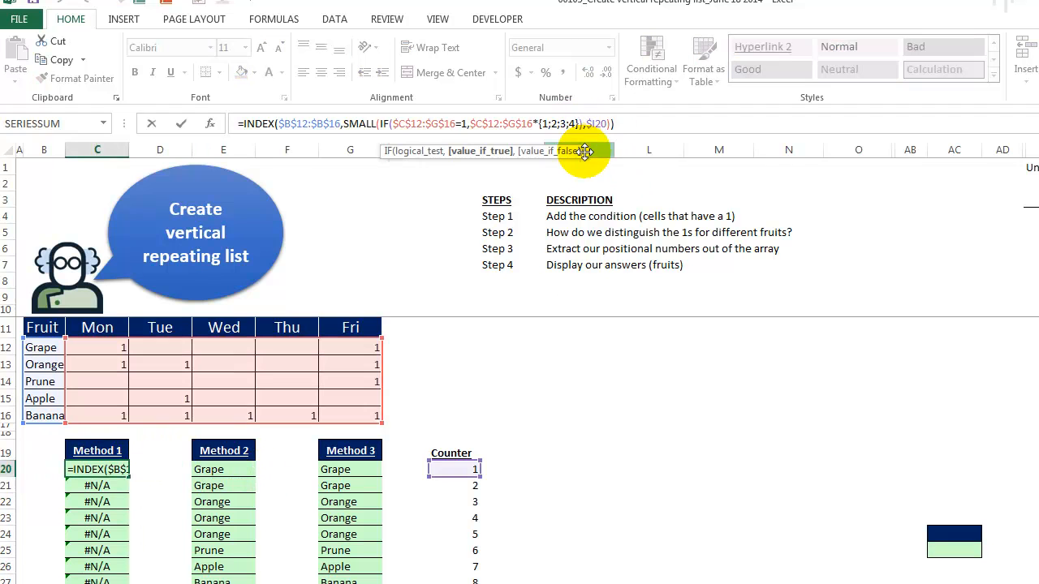
pyautogui.write(';')
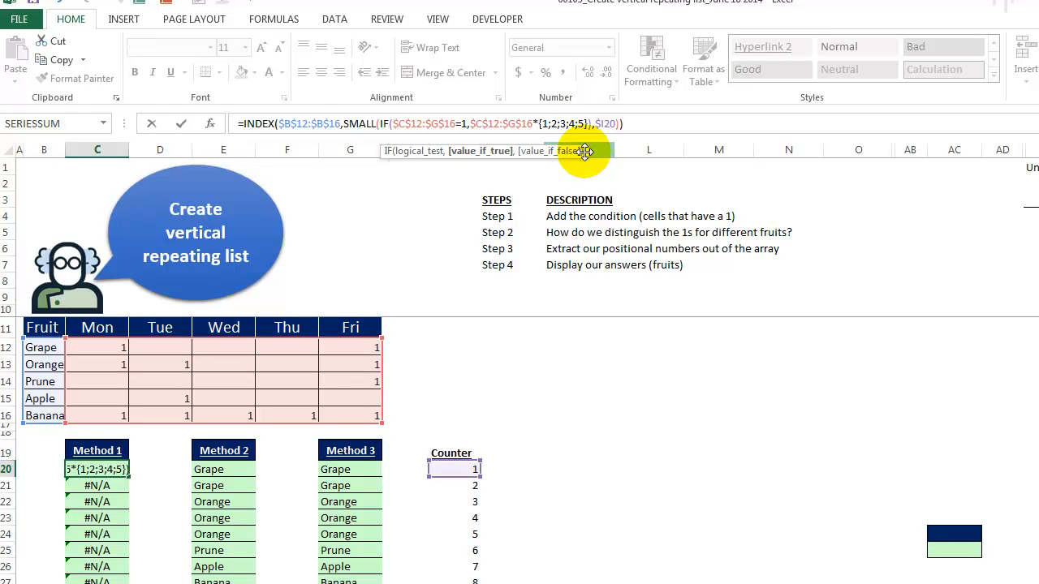
pyautogui.write('5')
pyautogui.hotkey('ctrl', 'shift', 'Return')
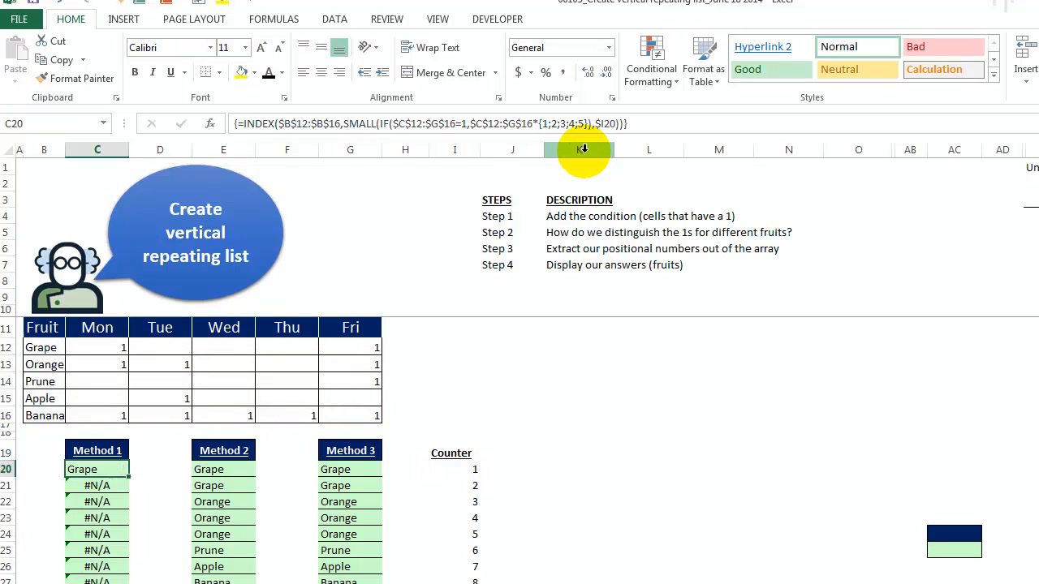
pyautogui.doubleClick(128, 477)
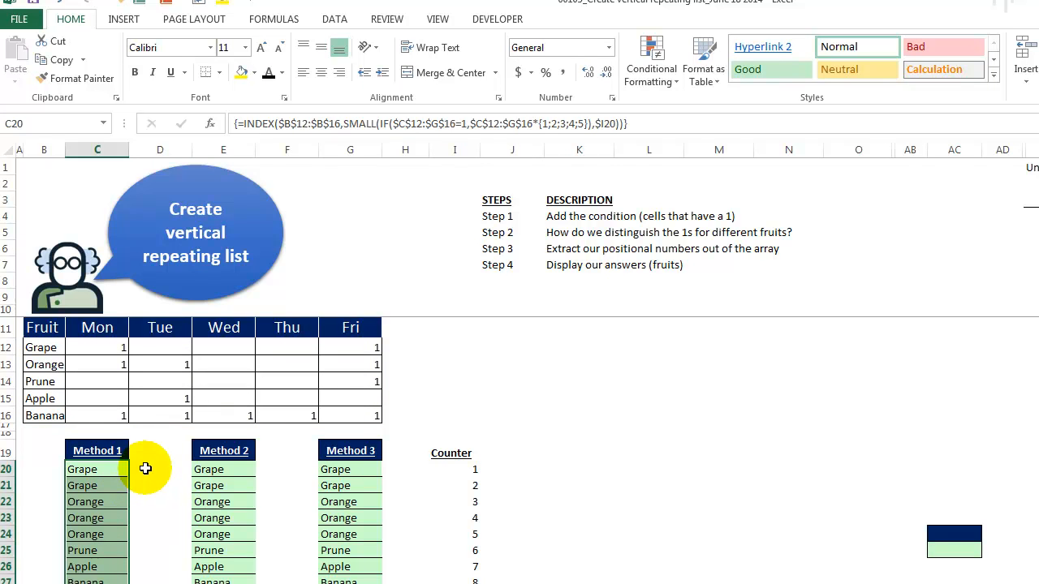
# - Review the Method 3 results and its formula in G20 together with the Counter column
pyautogui.click(341, 471)
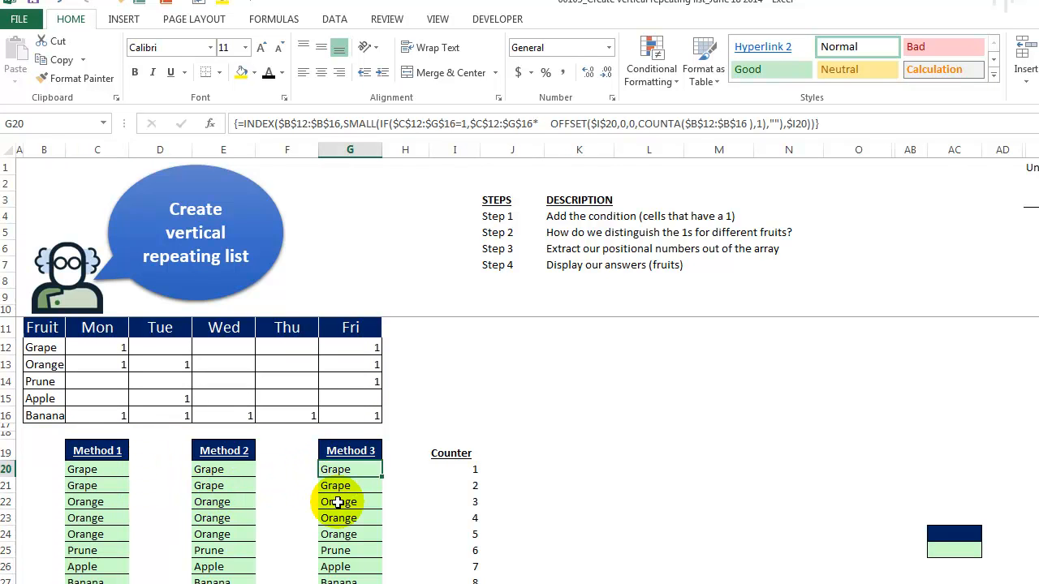
pyautogui.scroll(-6, 336, 503)
pyautogui.scroll(6, 337, 499)
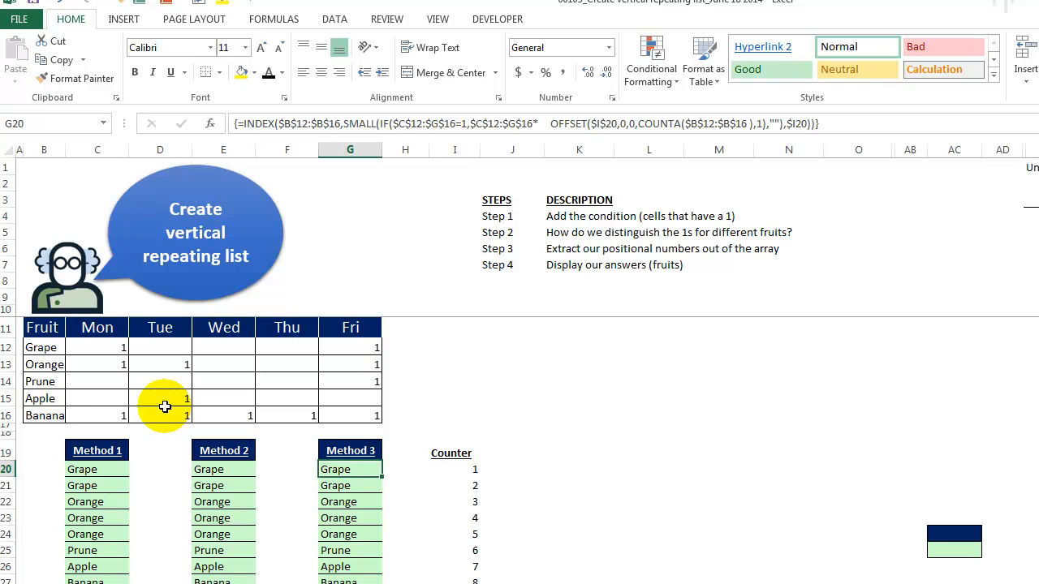
pyautogui.moveTo(452, 452); pyautogui.dragTo(455, 583)
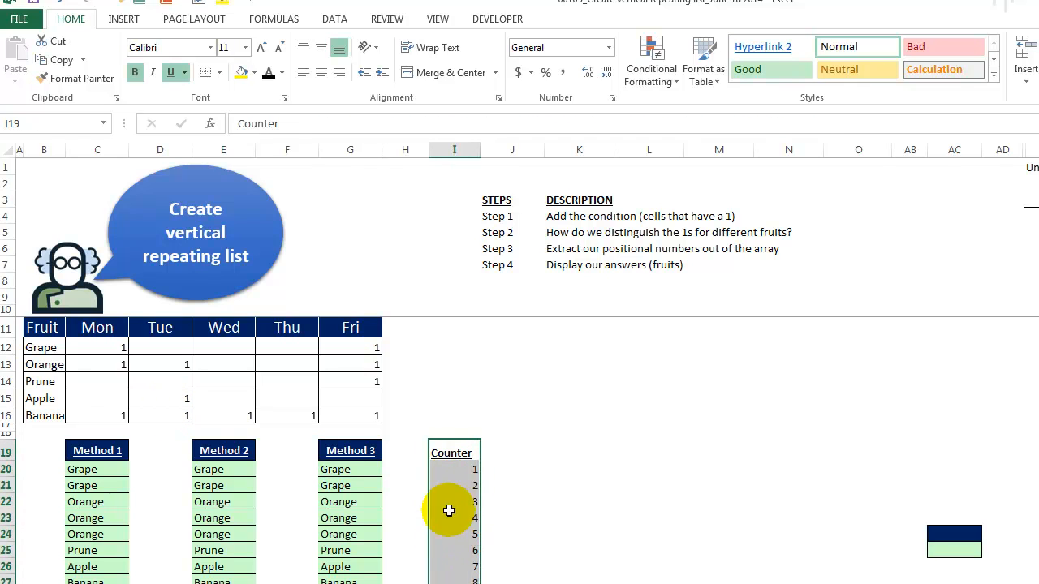
pyautogui.click(335, 469)
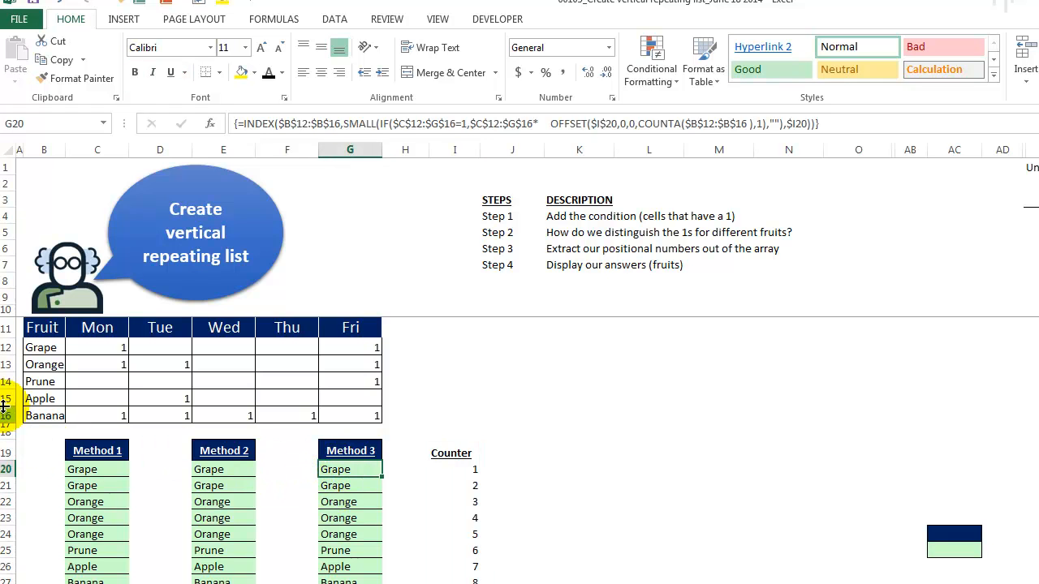
# - Insert a new row above the Orange row in the fruit table
pyautogui.click(5, 364)
pyautogui.rightClick(5, 365)
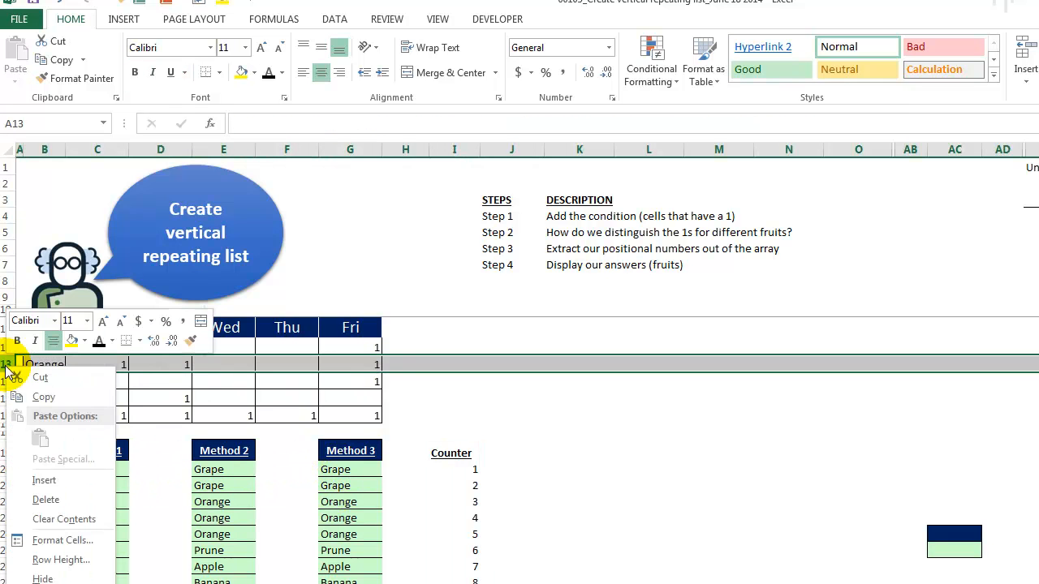
pyautogui.click(44, 480)
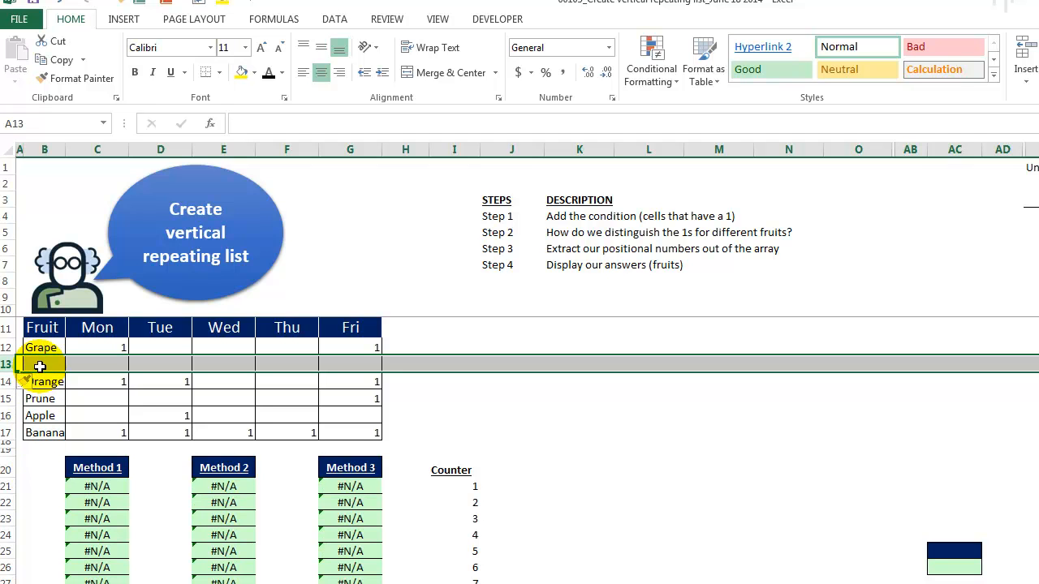
# - Enter Watermelon as the new fruit in B13 and mark its Wednesday column in E13 with 1
pyautogui.click(40, 365)
pyautogui.write('W')
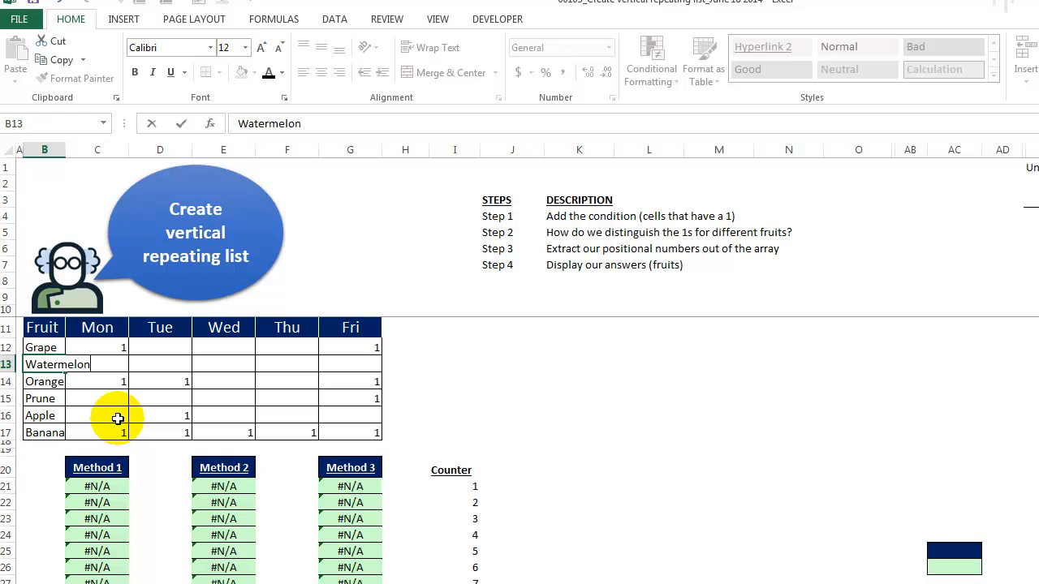
pyautogui.write('atermelon')
pyautogui.press('Return')
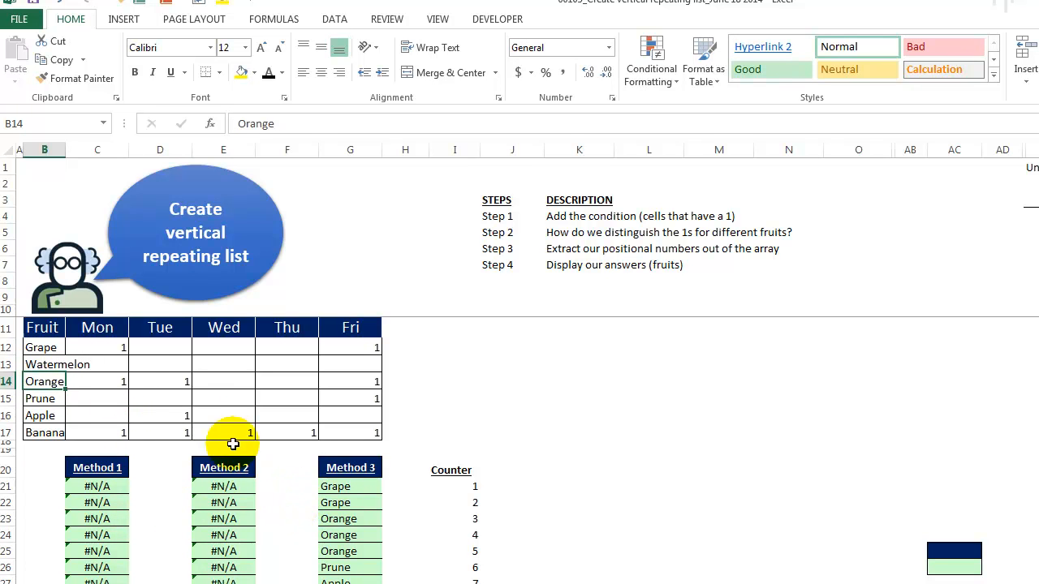
pyautogui.click(230, 364)
pyautogui.write('1')
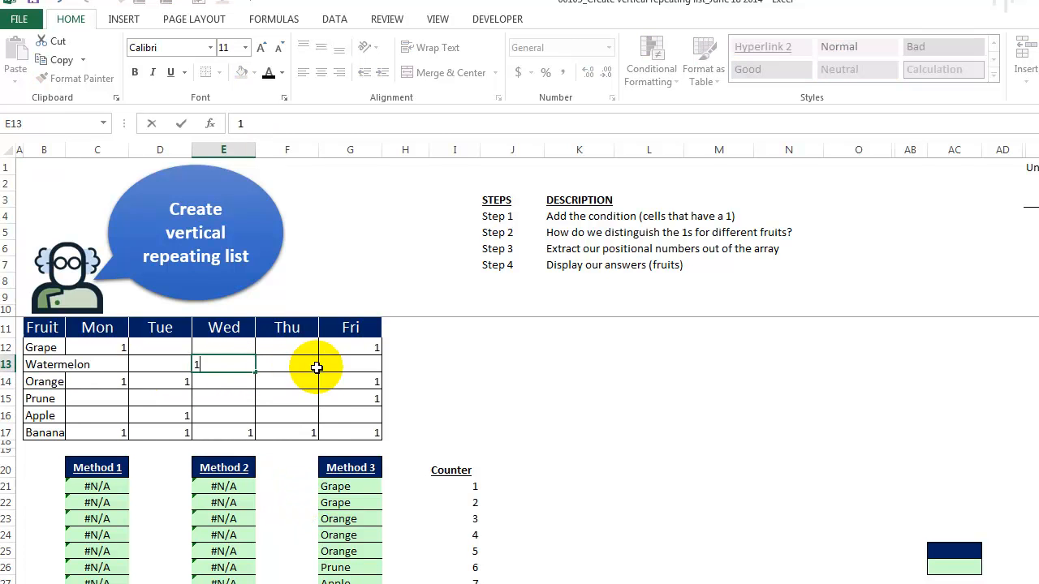
pyautogui.click(305, 504)
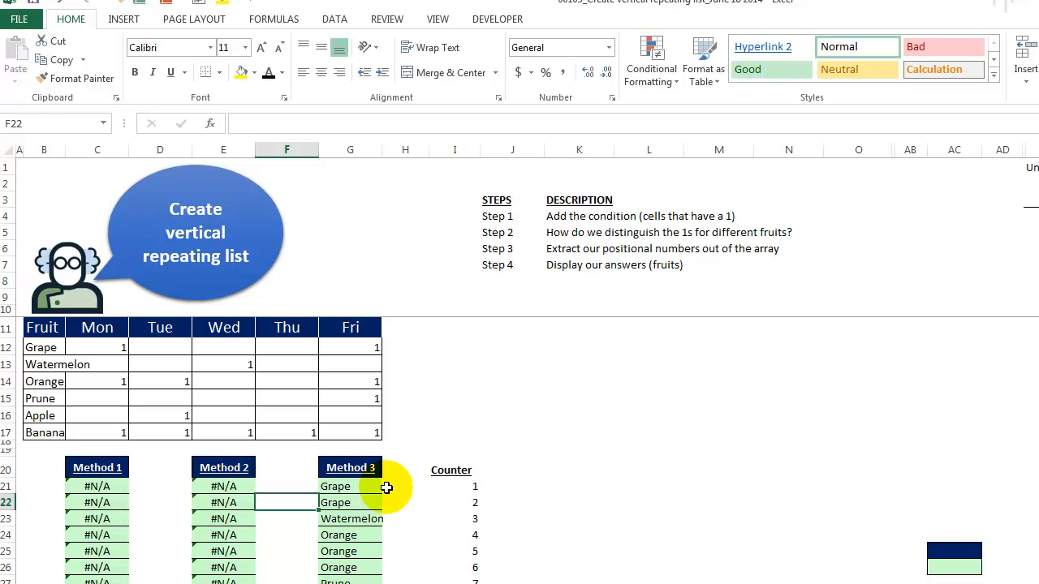
# - Remove the extra spaces before OFFSET in the Method 3 formula in G21 and re-enter it as an array formula
pyautogui.scroll(-5, 387, 484)
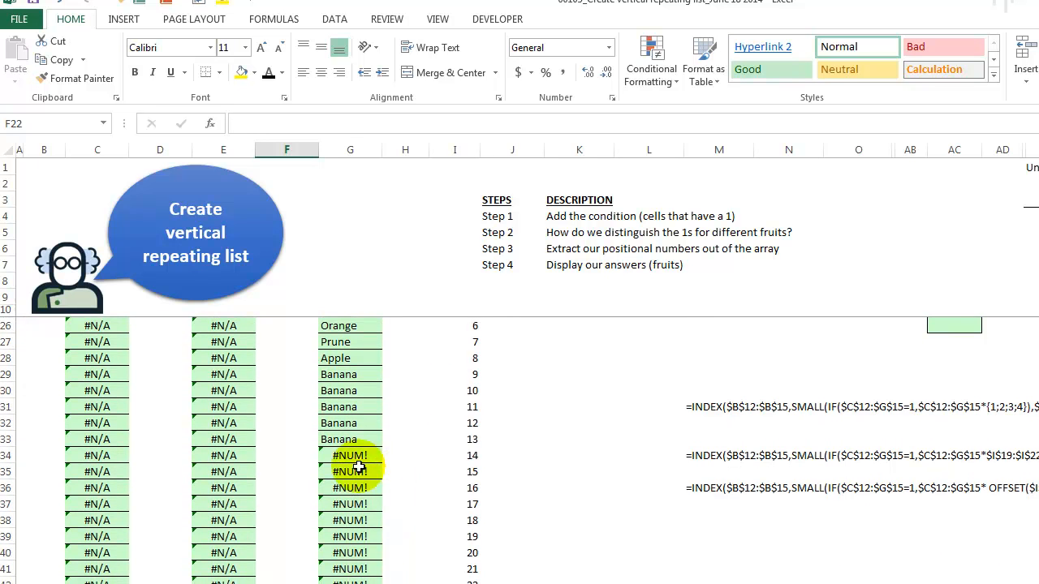
pyautogui.scroll(5, 360, 573)
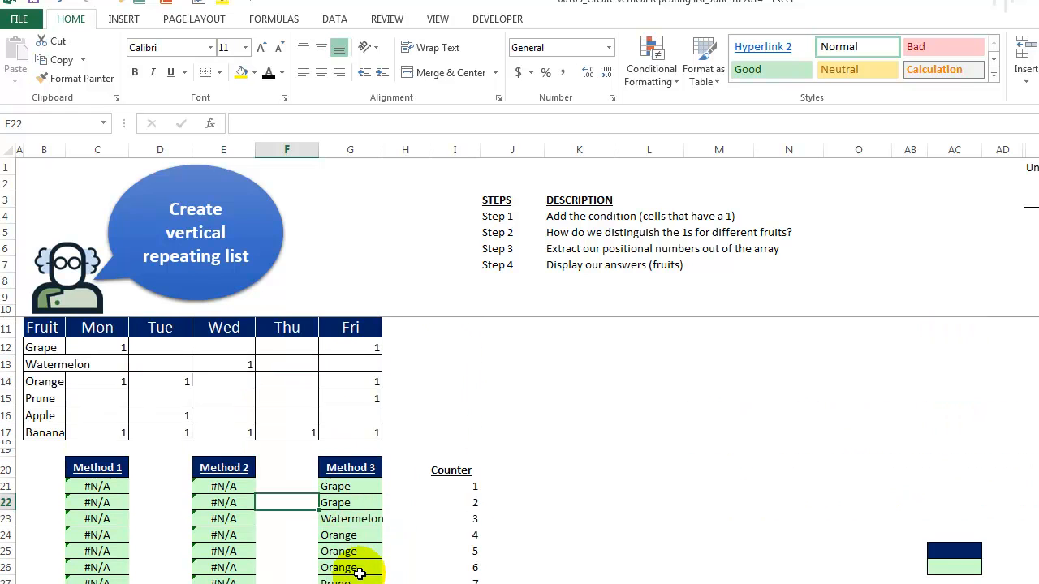
pyautogui.press('Right')
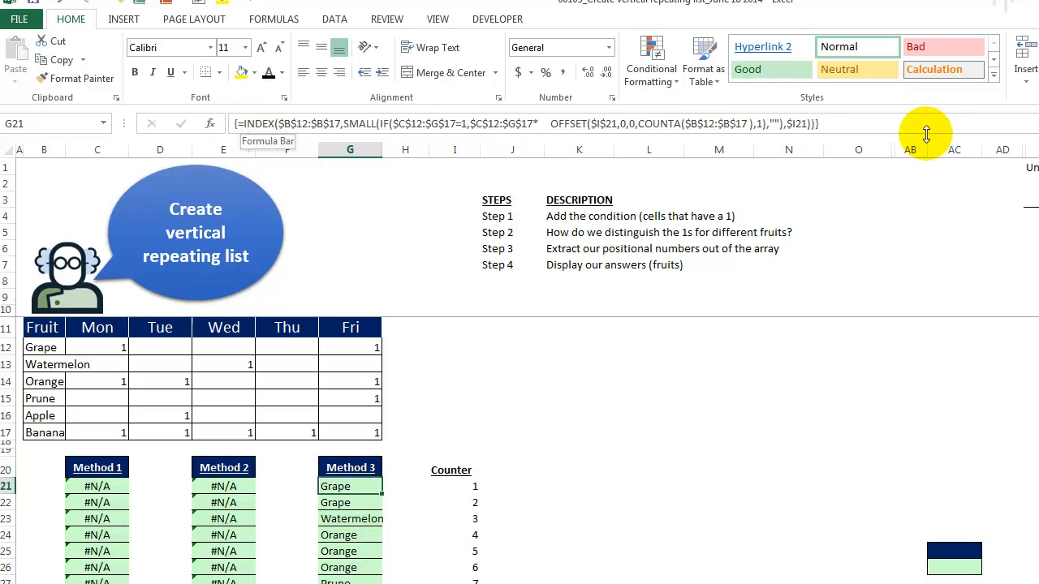
pyautogui.click(552, 122)
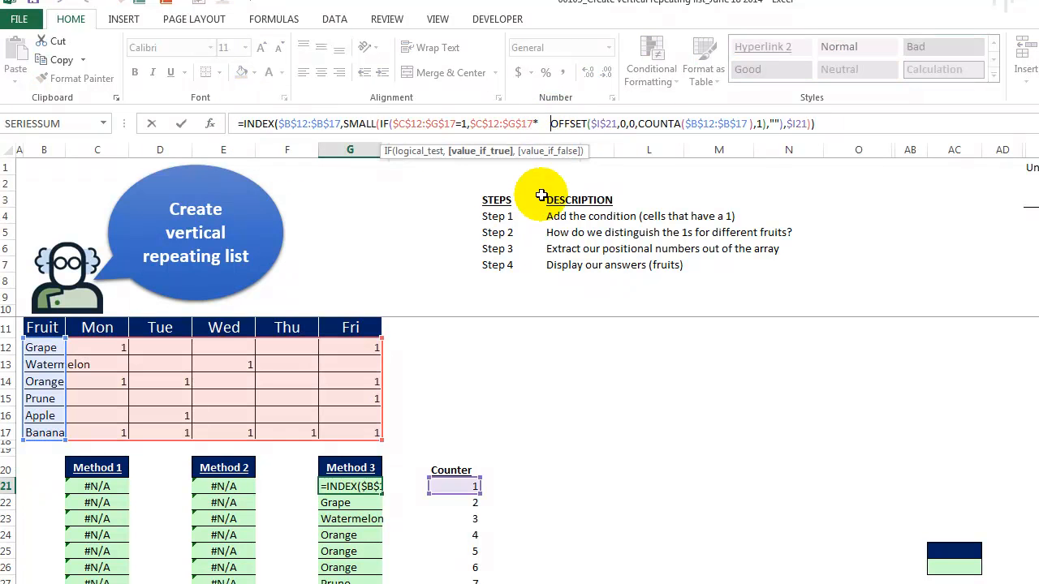
pyautogui.press('BackSpace')
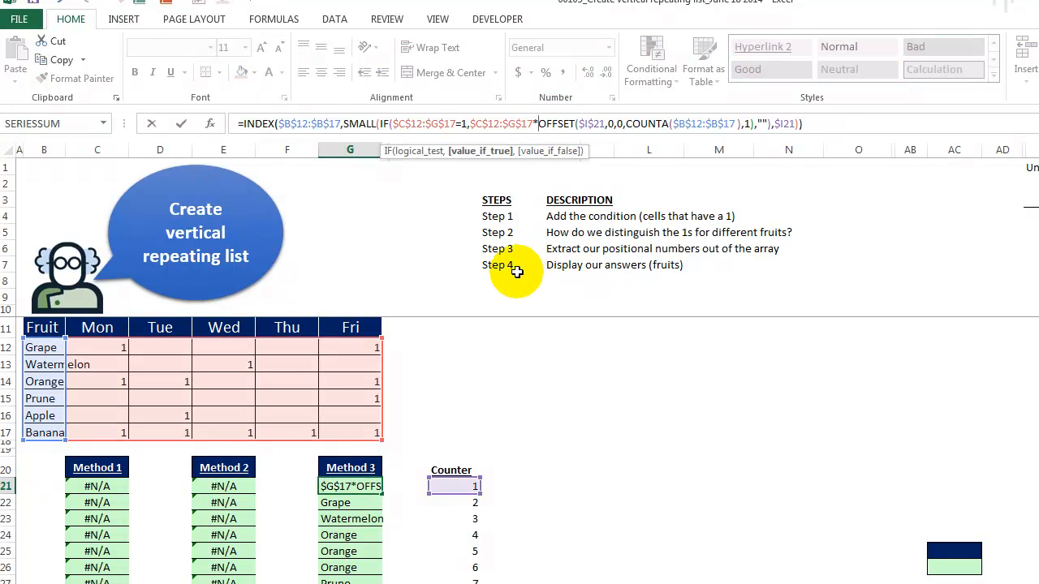
pyautogui.hotkey('ctrl', 'shift', 'Return')
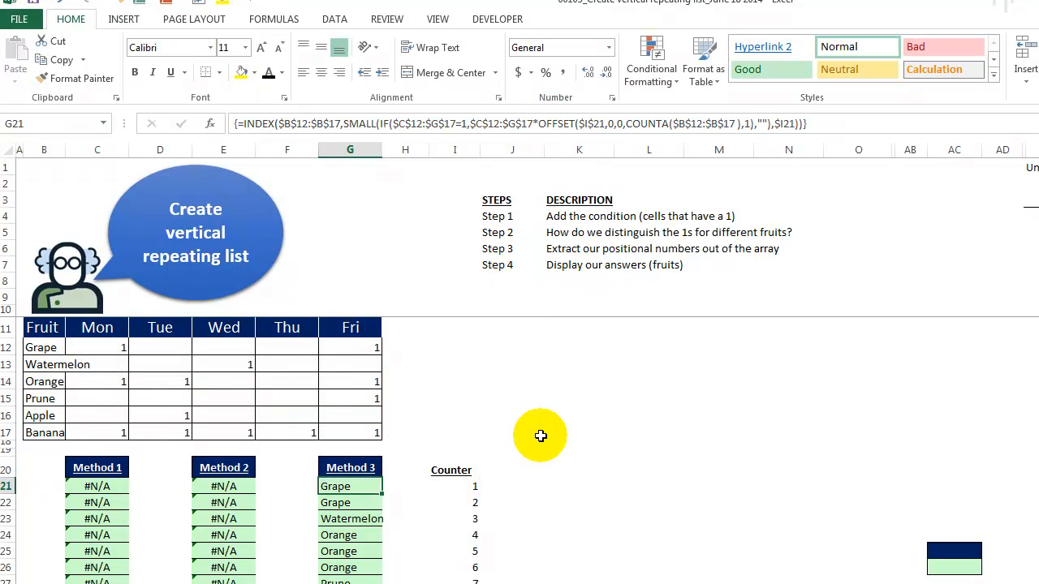
# - Copy the empty formatted header and result cells AC25:AC26 to J16:J17
pyautogui.moveTo(946, 552); pyautogui.dragTo(947, 568)
pyautogui.hotkey('ctrl', 'c')
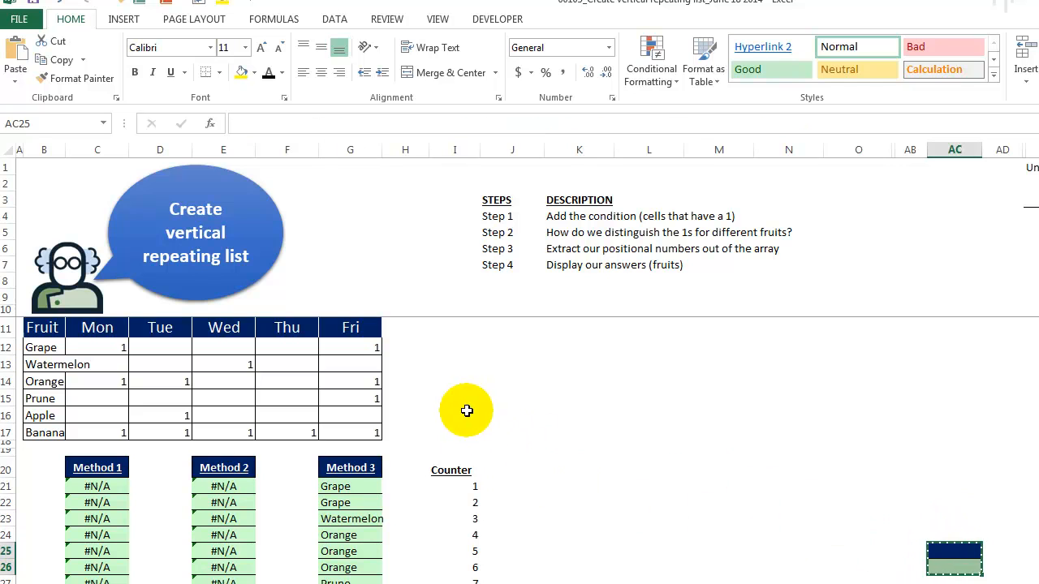
pyautogui.click(467, 414)
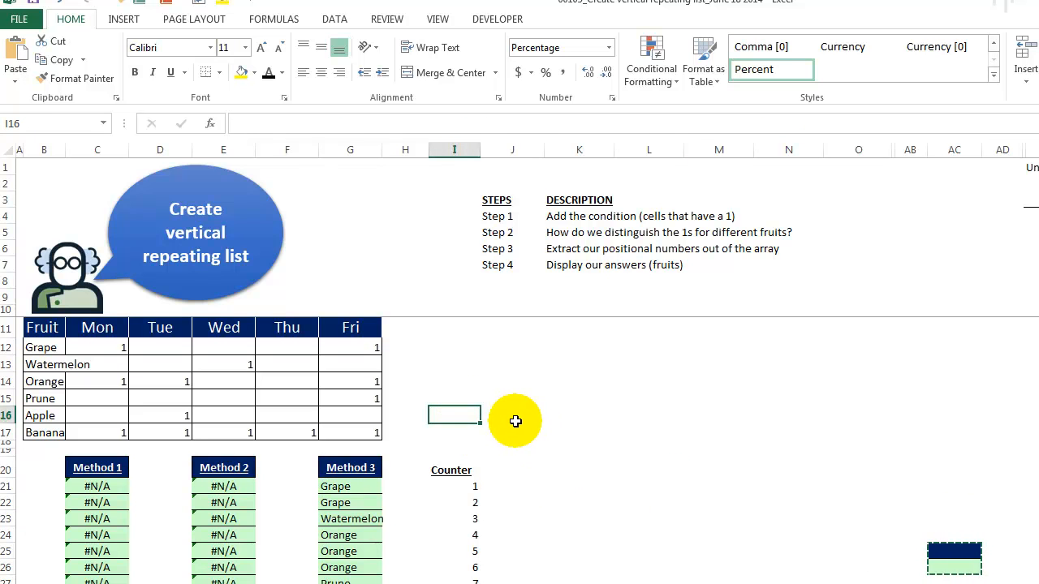
pyautogui.click(521, 414)
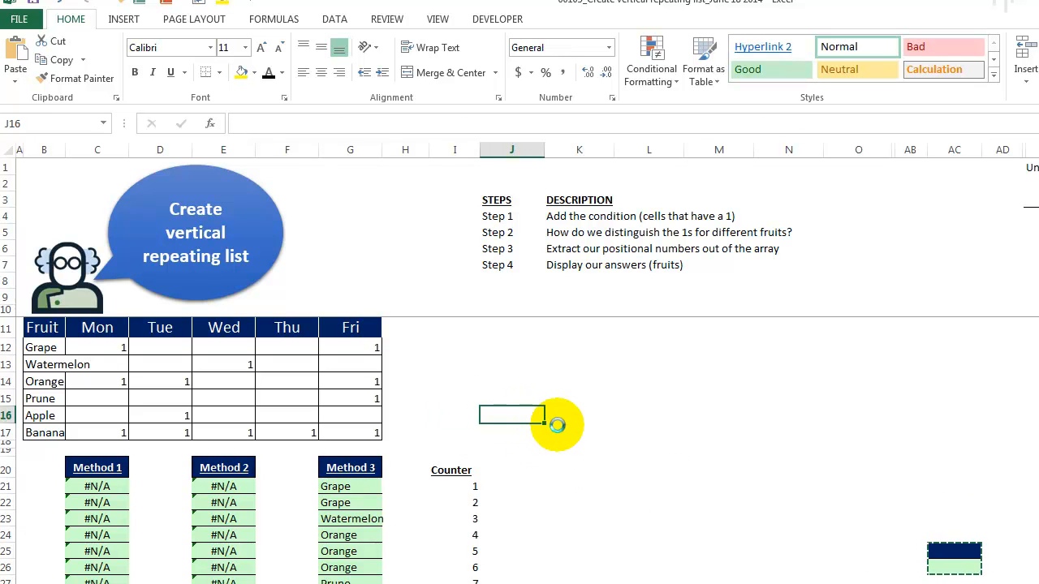
pyautogui.press('Return')
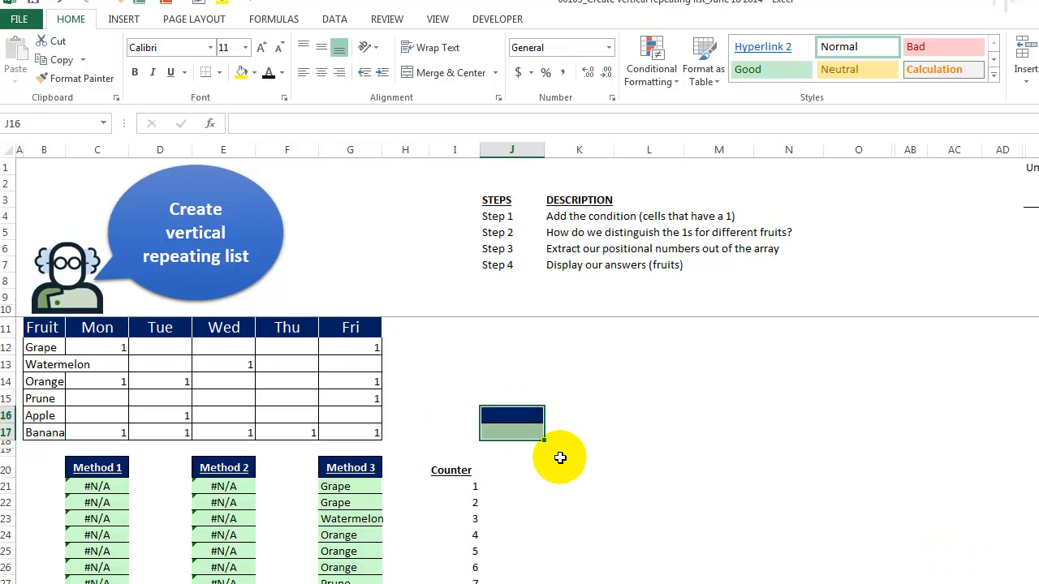
# - Enter =COUNTA(B12:B17) in J17 to count the fruits, checking the Method 3 formula in G21
pyautogui.click(337, 487)
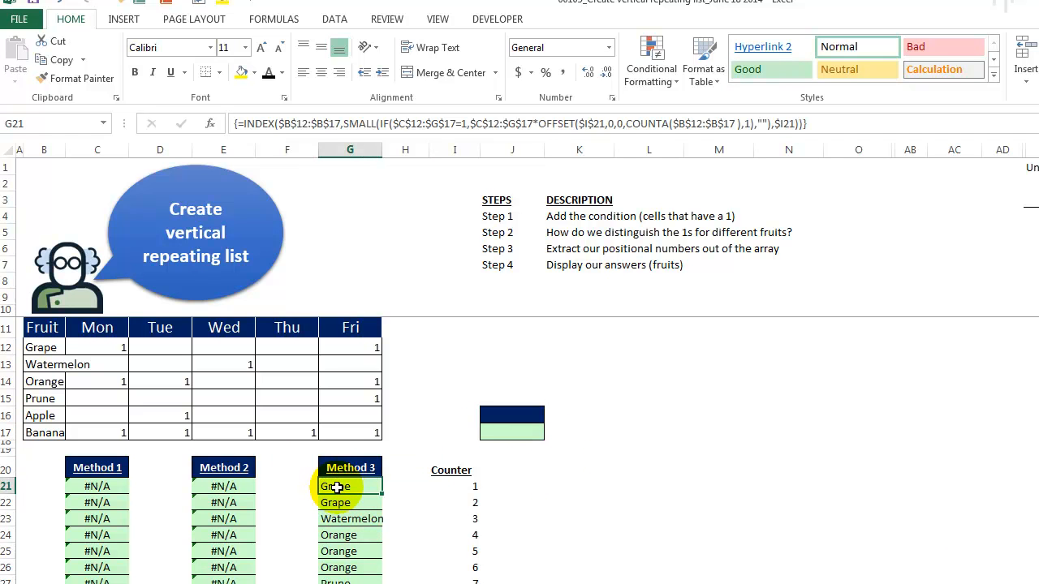
pyautogui.click(368, 123)
pyautogui.hotkey('ctrl', 'shift', 'Return')
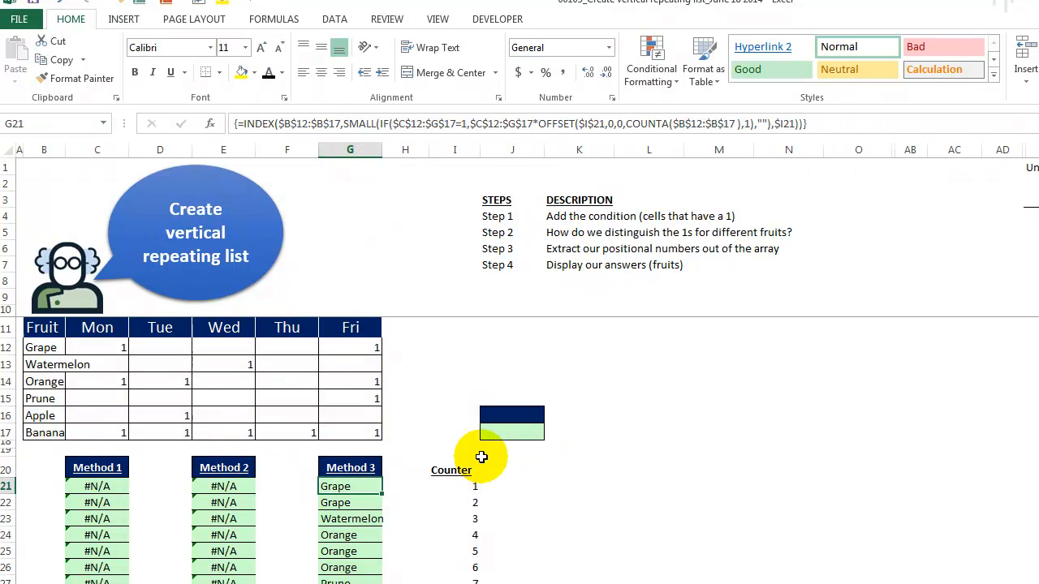
pyautogui.click(500, 430)
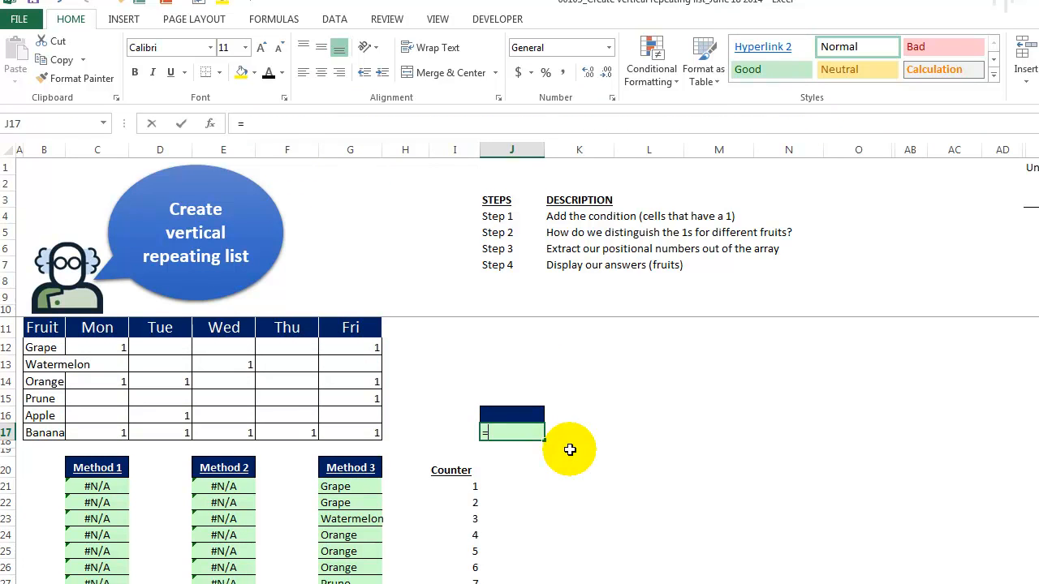
pyautogui.write('=counta(')
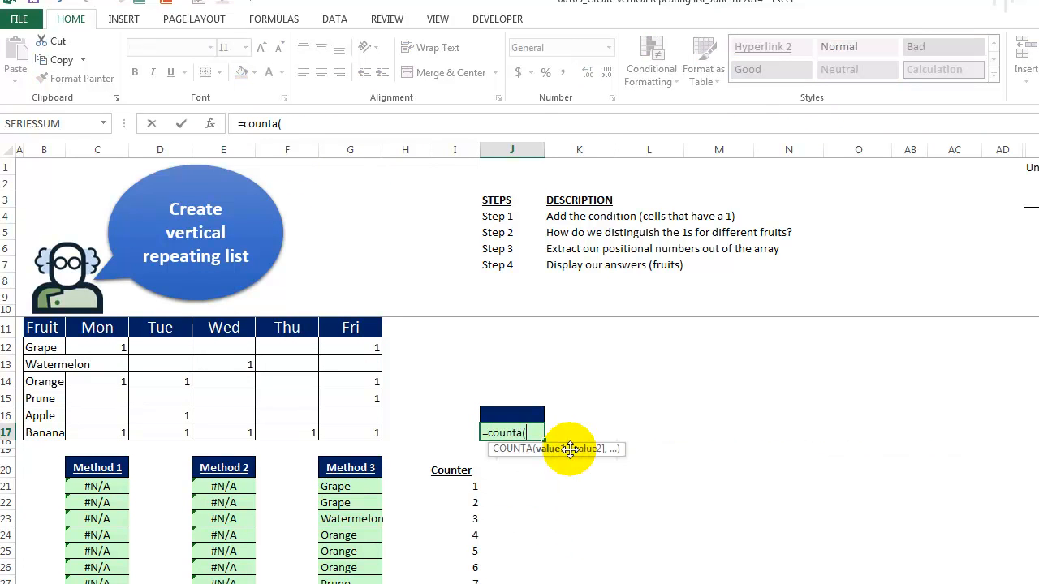
pyautogui.moveTo(44, 348); pyautogui.dragTo(47, 431)
pyautogui.press('Return')
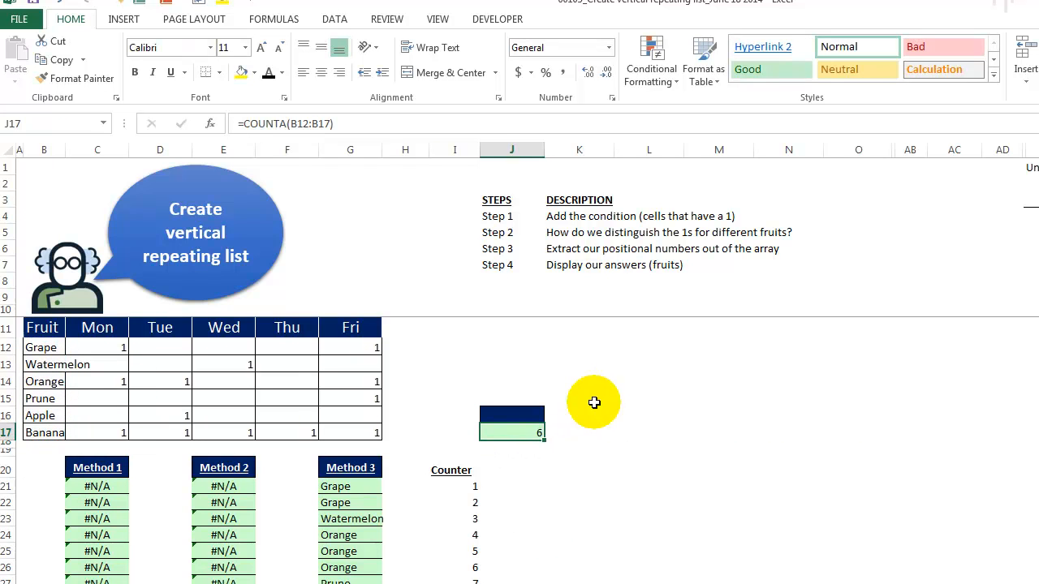
pyautogui.click(368, 491)
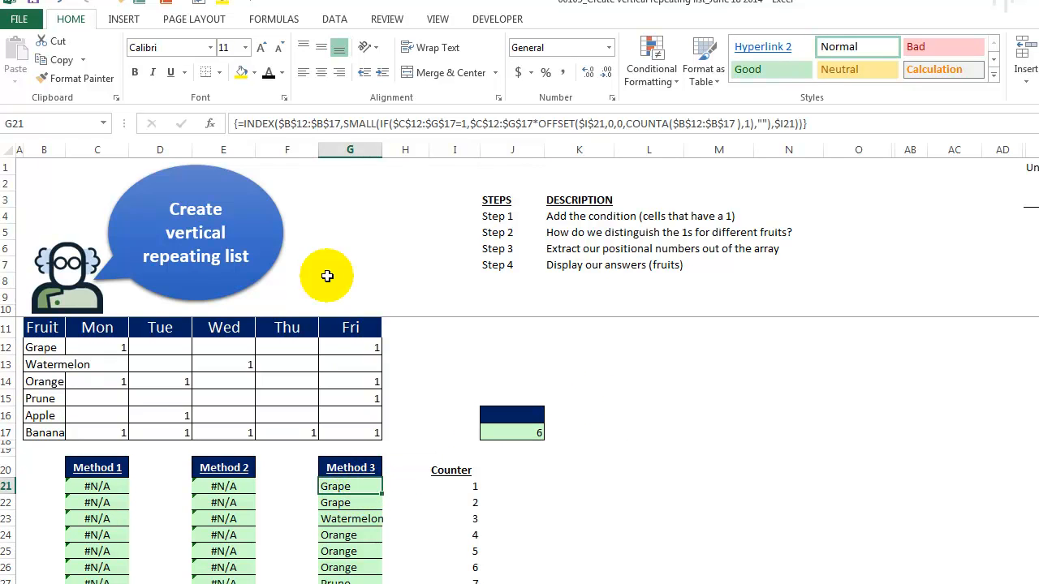
# - Begin wrapping the Method 3 formula in G21 in an IF that tests whether counter I21 exceeds $J$17
pyautogui.click(245, 128)
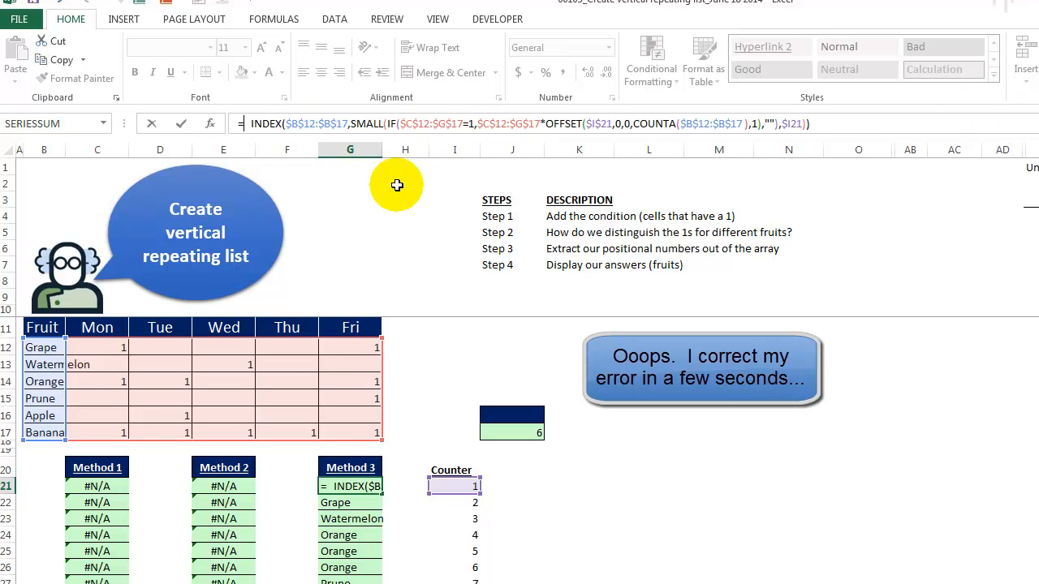
pyautogui.write('if(')
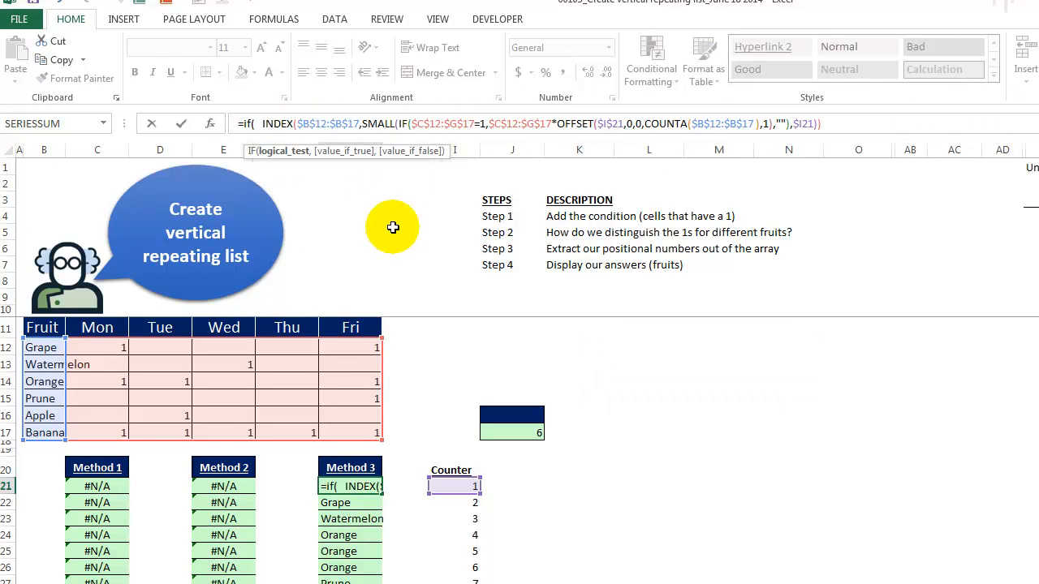
pyautogui.click(452, 487)
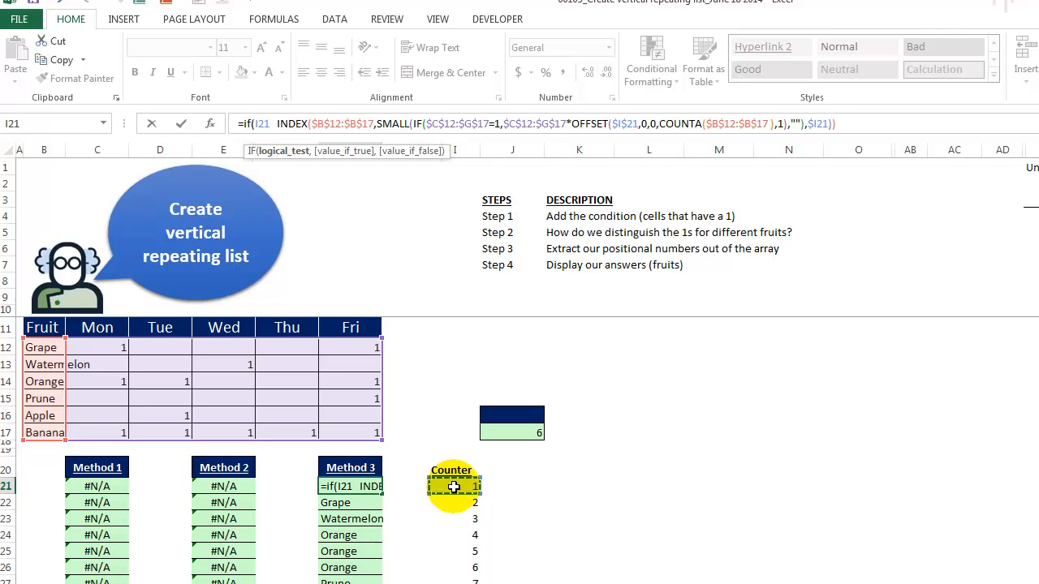
pyautogui.write('>')
pyautogui.click(510, 432)
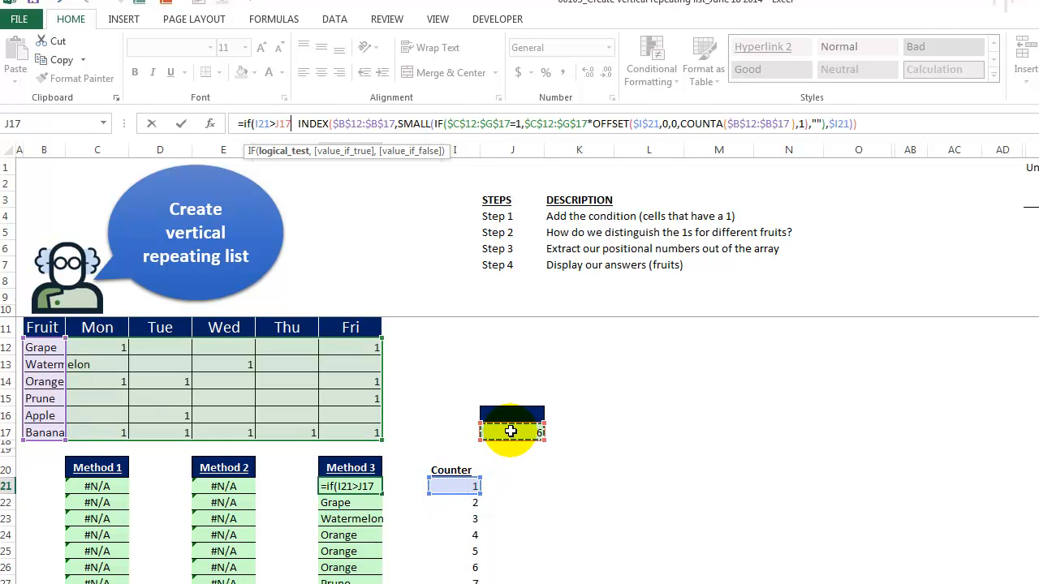
pyautogui.press('F4')
pyautogui.write(',')
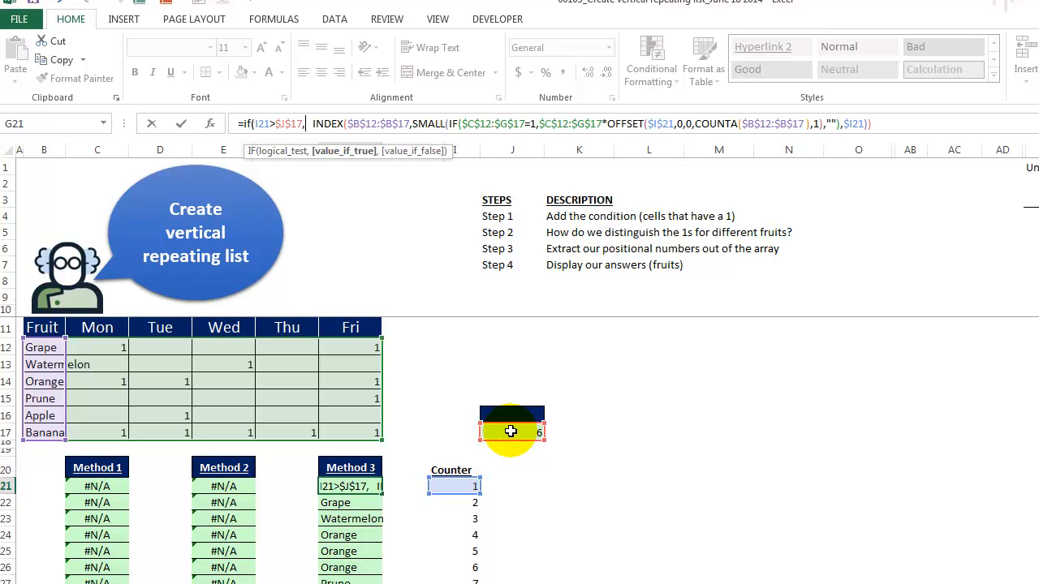
# - Complete the G21 IF with "" before the INDEX expression, enter it as an array formula, and fill it down the Method 3 column
pyautogui.write('""')
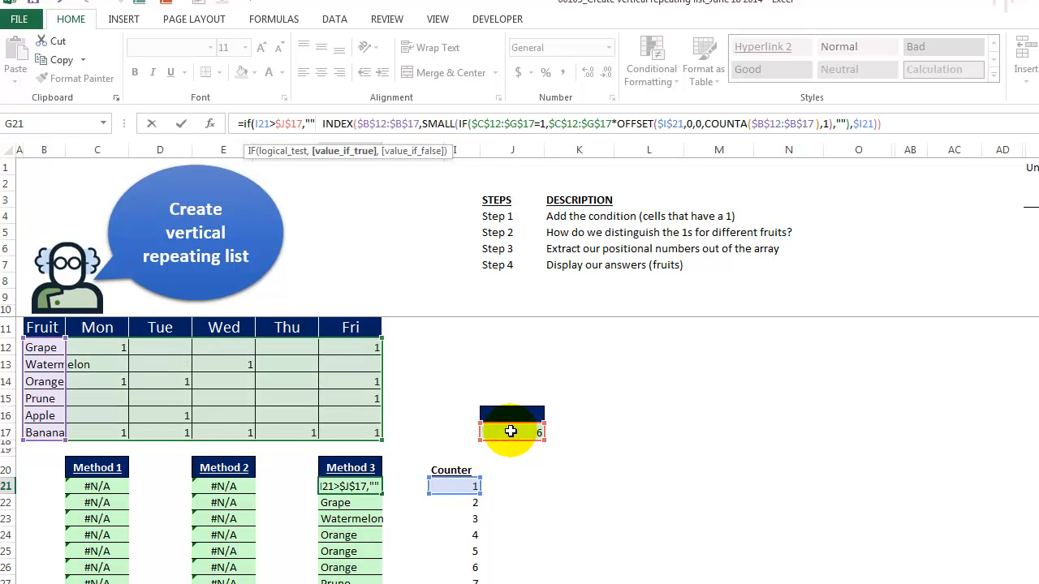
pyautogui.write(',')
pyautogui.press('Delete')
pyautogui.press('Delete')
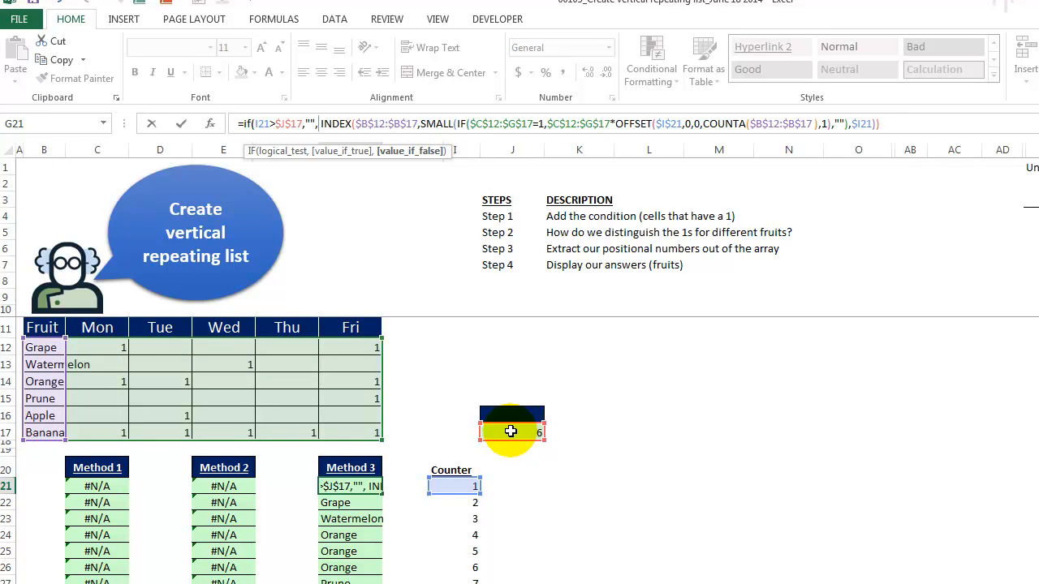
pyautogui.press('Return')
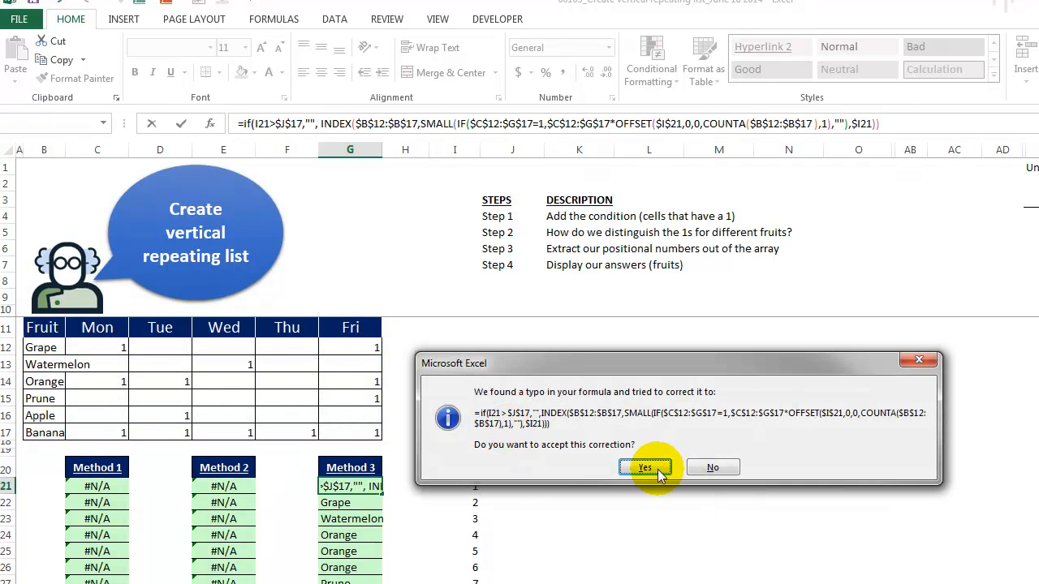
pyautogui.click(646, 460)
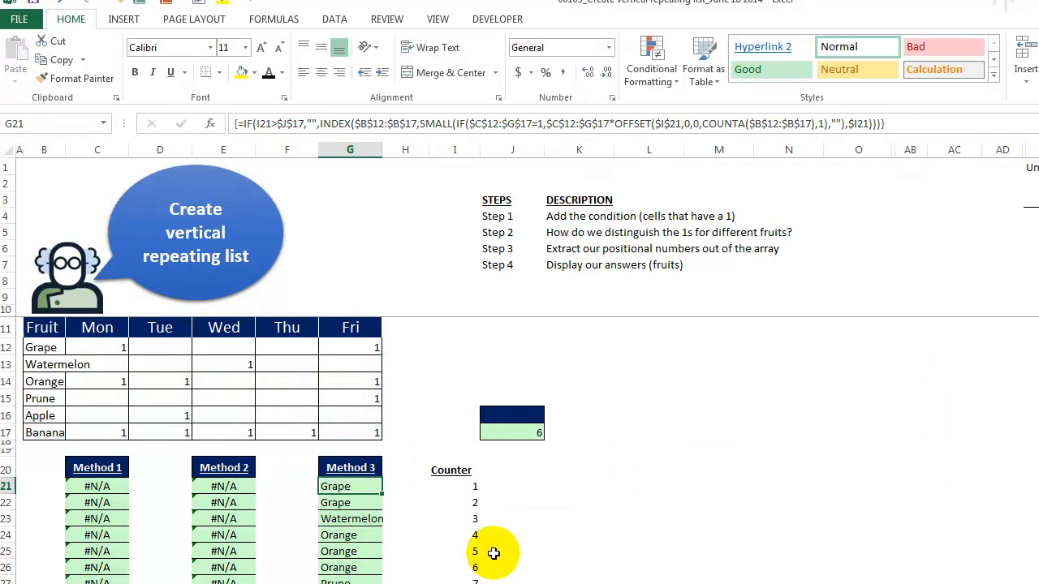
pyautogui.doubleClick(382, 496)
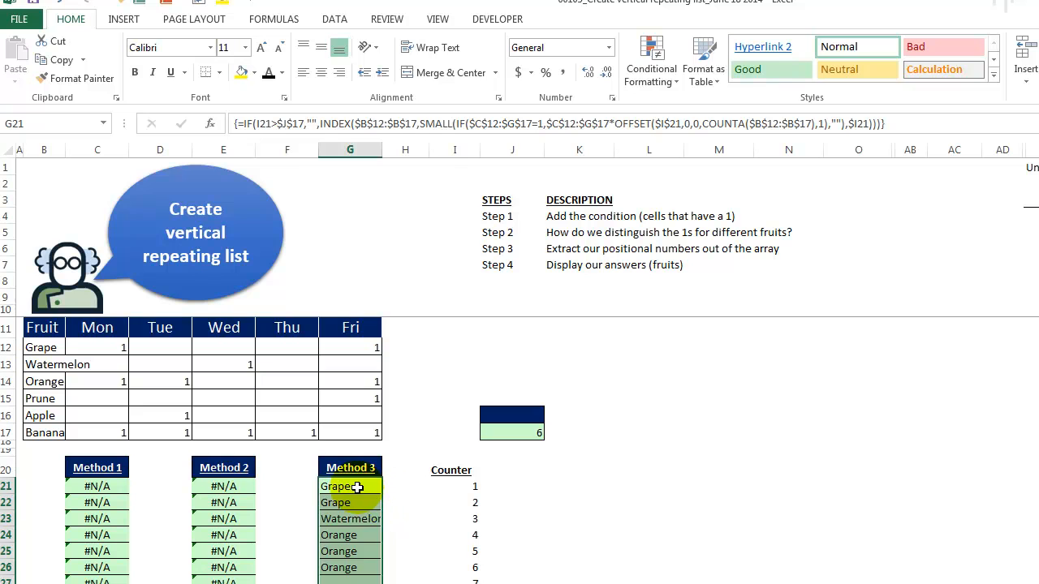
pyautogui.click(357, 487)
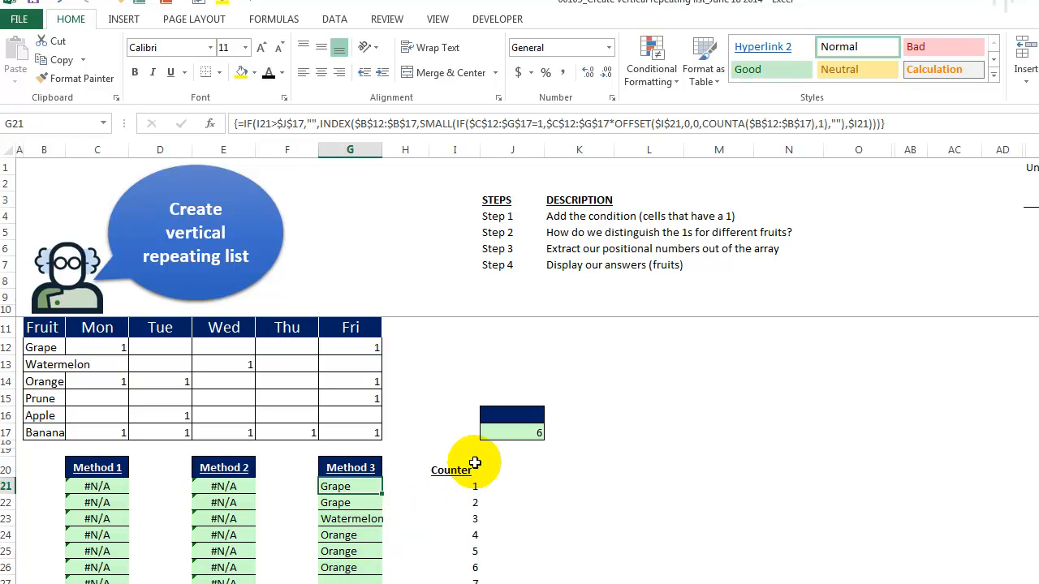
# - Change the COUNTA range in J17 to the weekday cells C12:G17 so it counts all the 1s in the table
pyautogui.click(498, 432)
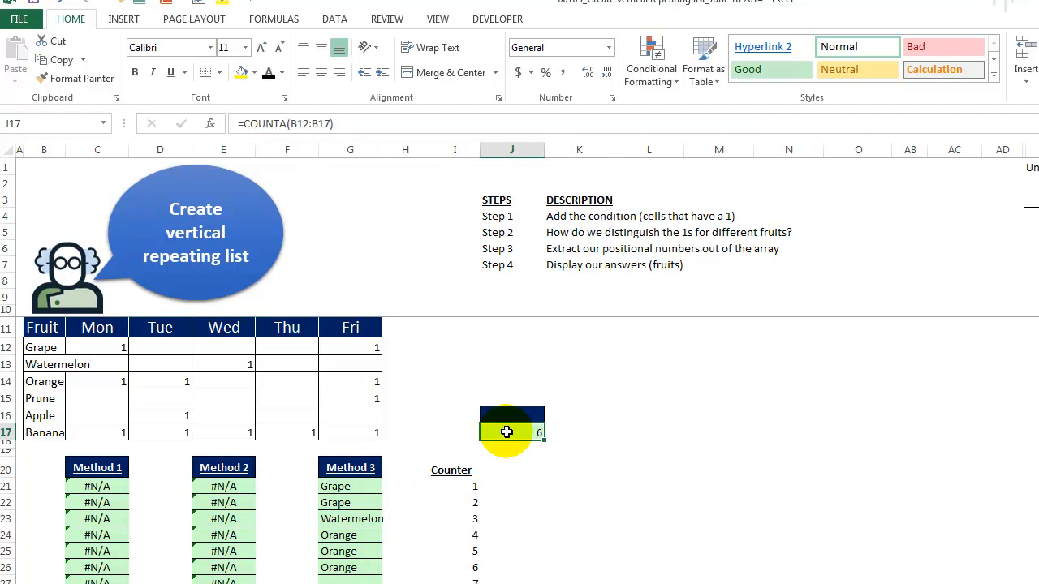
pyautogui.moveTo(47, 348); pyautogui.dragTo(40, 430)
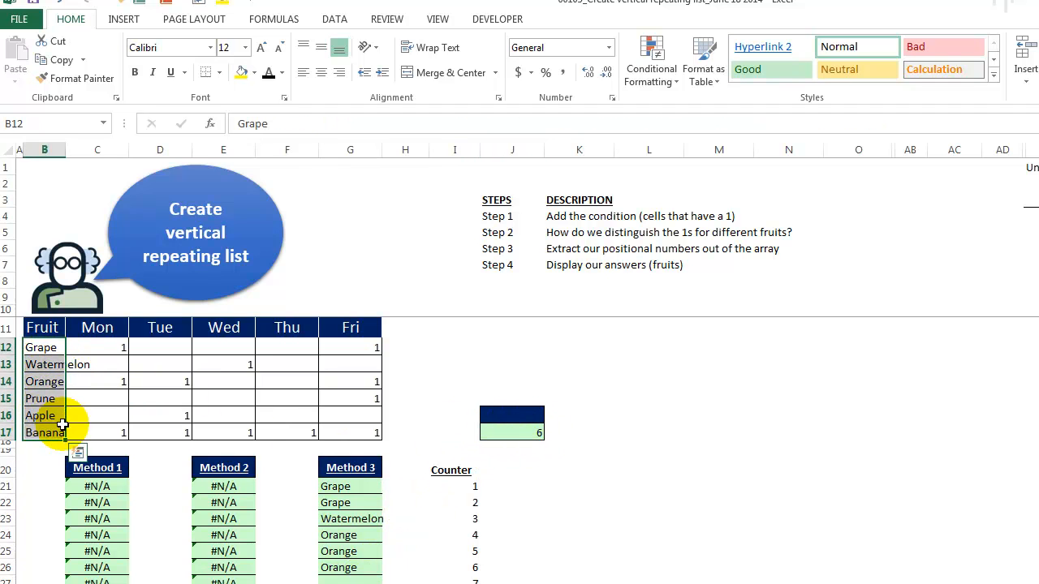
pyautogui.click(503, 431)
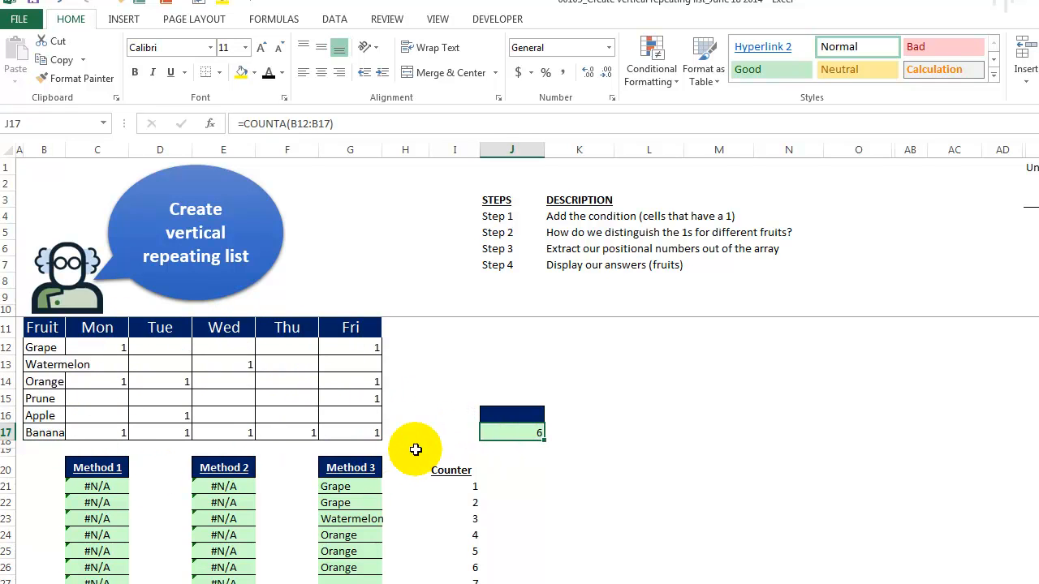
pyautogui.click(278, 123)
pyautogui.moveTo(67, 399); pyautogui.dragTo(105, 399)
pyautogui.moveTo(137, 439); pyautogui.dragTo(357, 435)
pyautogui.press('Return')
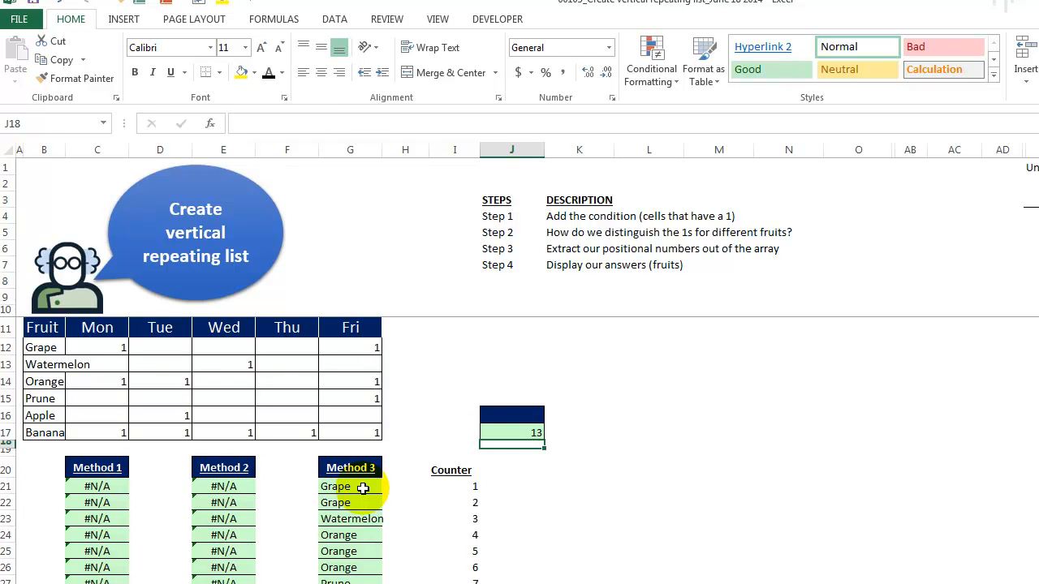
# - Check the Method 3 results and their array formulas in G21:G25 against the new count in J17
pyautogui.moveTo(363, 488); pyautogui.dragTo(357, 519)
pyautogui.click(363, 520)
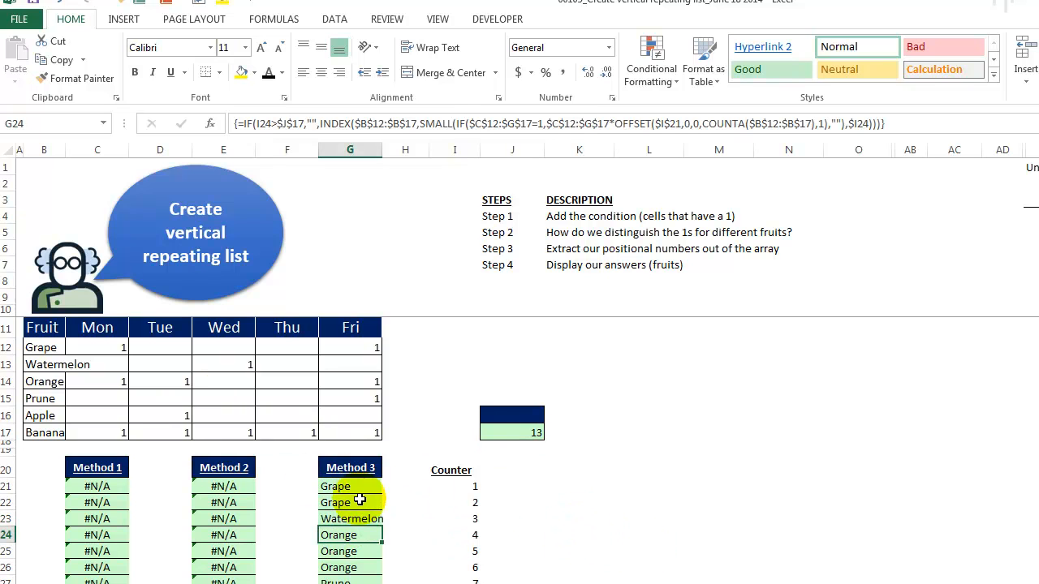
pyautogui.moveTo(358, 535); pyautogui.dragTo(357, 551)
pyautogui.press('Down')
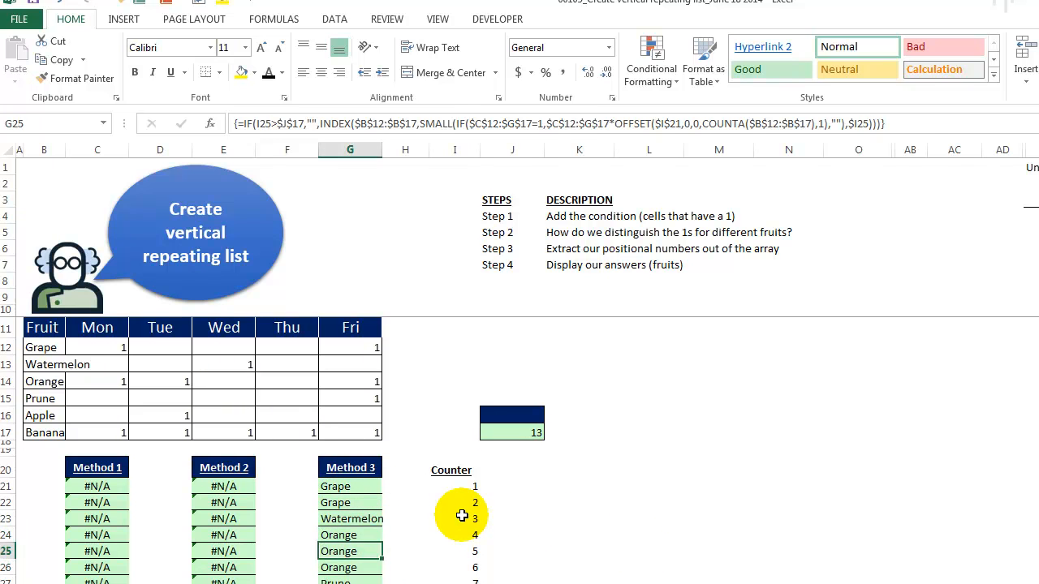